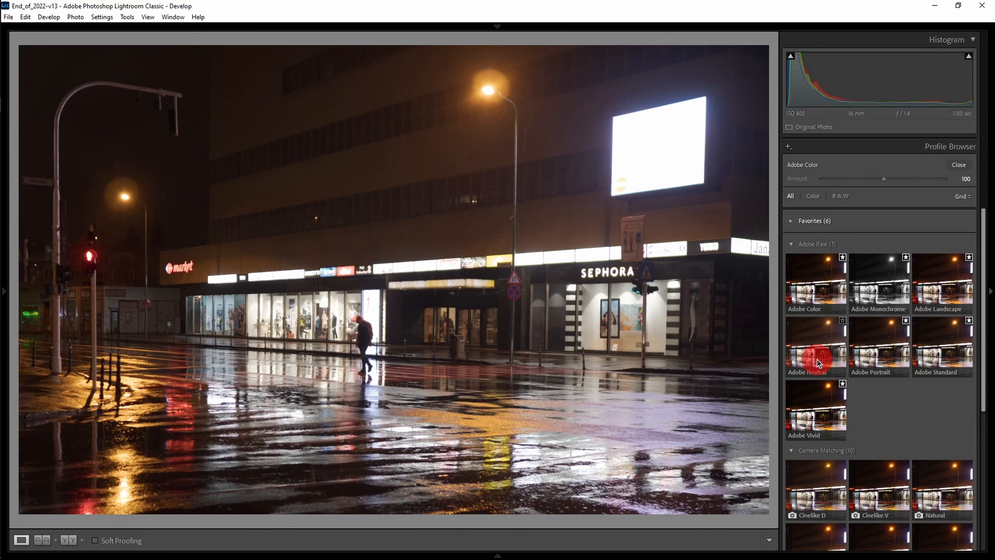
Compare the Adobe Color and Adobe Neutral profiles and apply Adobe Neutral to the photo
left_click(821, 298)
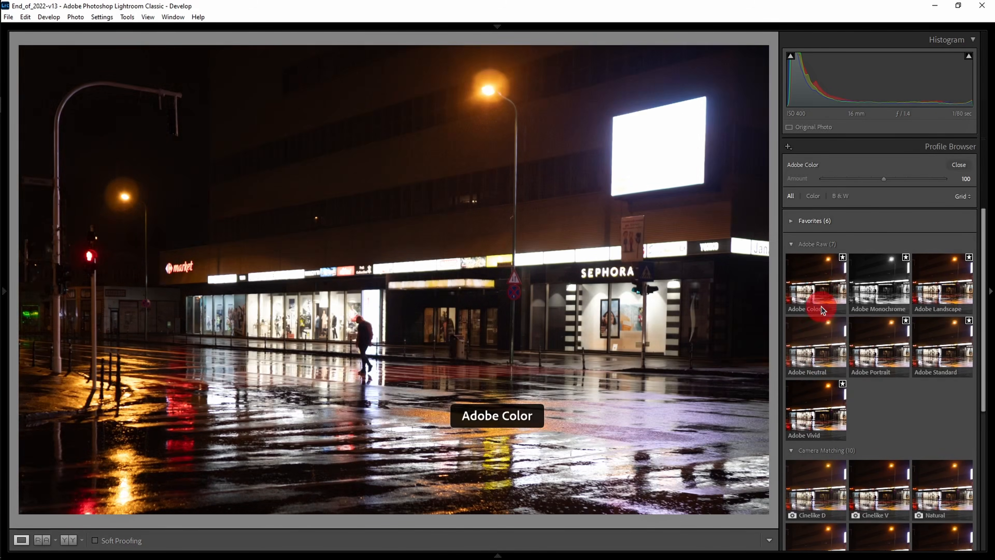
left_click(822, 357)
left_click(822, 355)
Run AI Denoise on the photo with an amount of 30 and Create Stack enabled
scroll(824, 349, "down", 15)
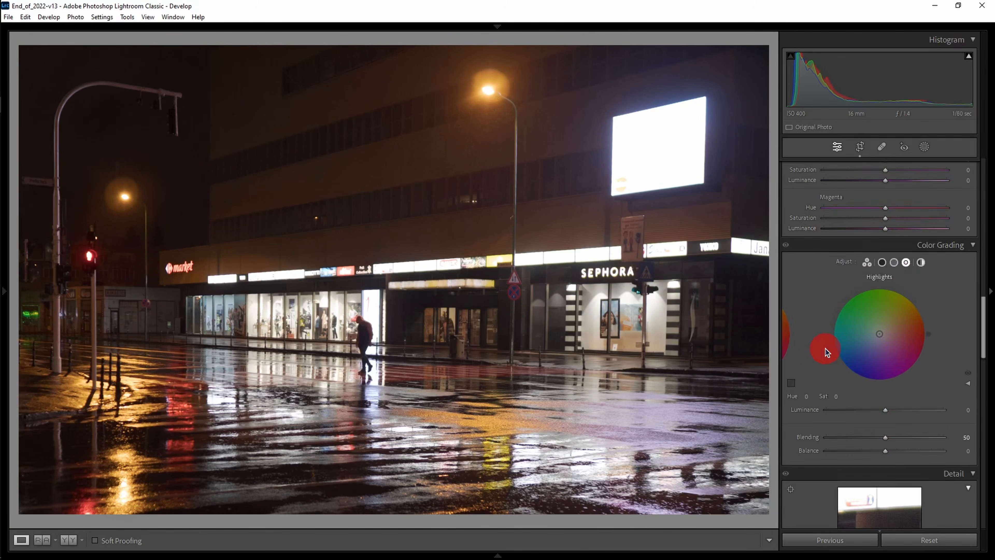
scroll(824, 348, "down", 5)
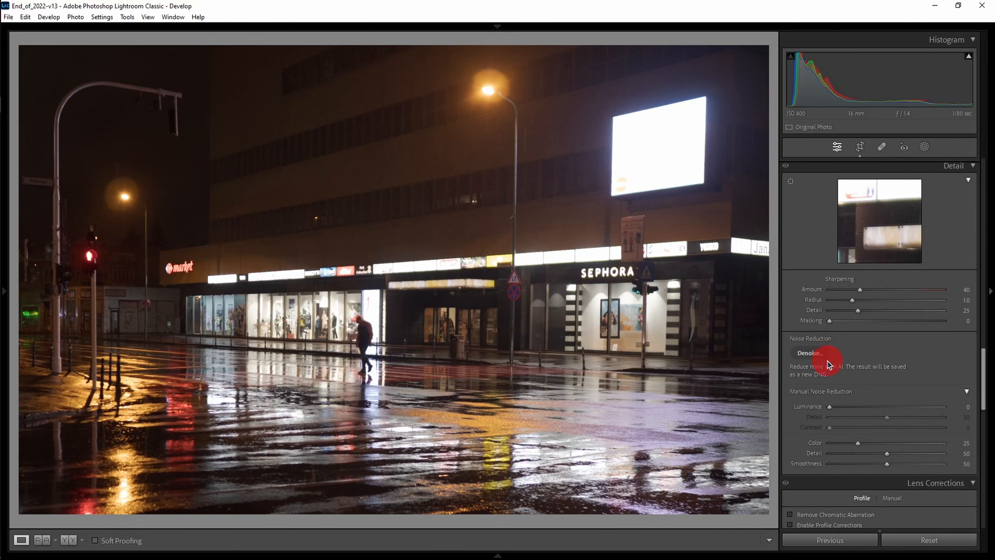
left_click(809, 353)
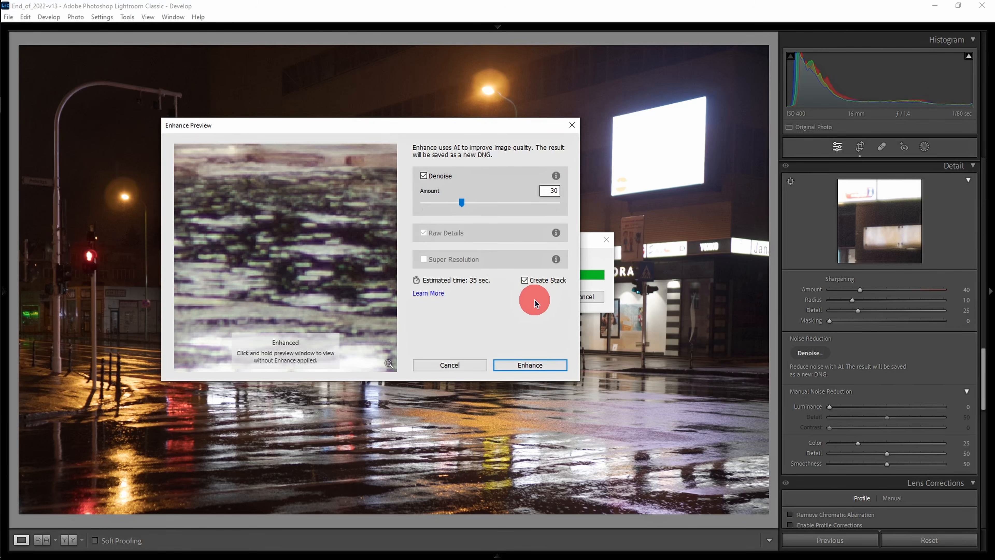
left_click(540, 367)
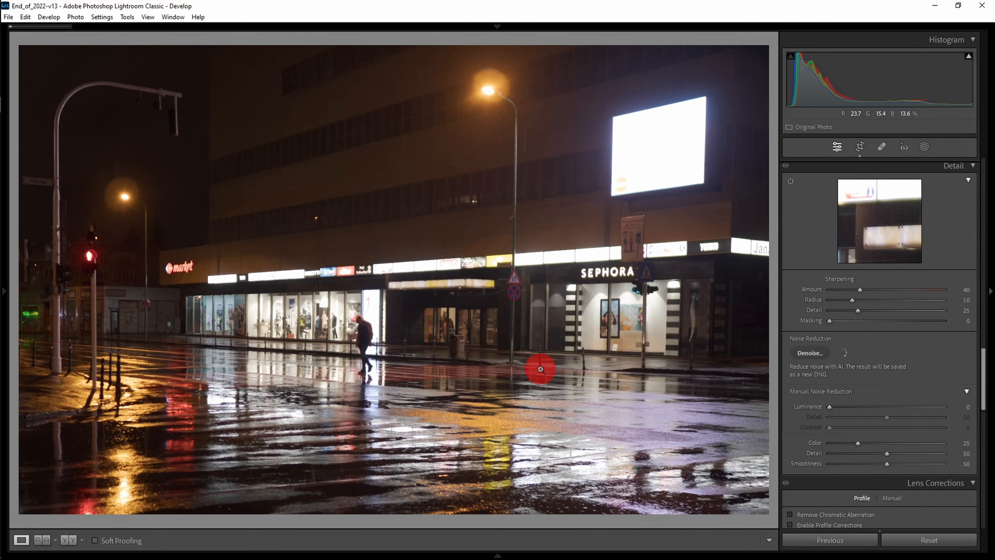
Set the photo's contrast to +30
scroll(894, 363, "up", 10)
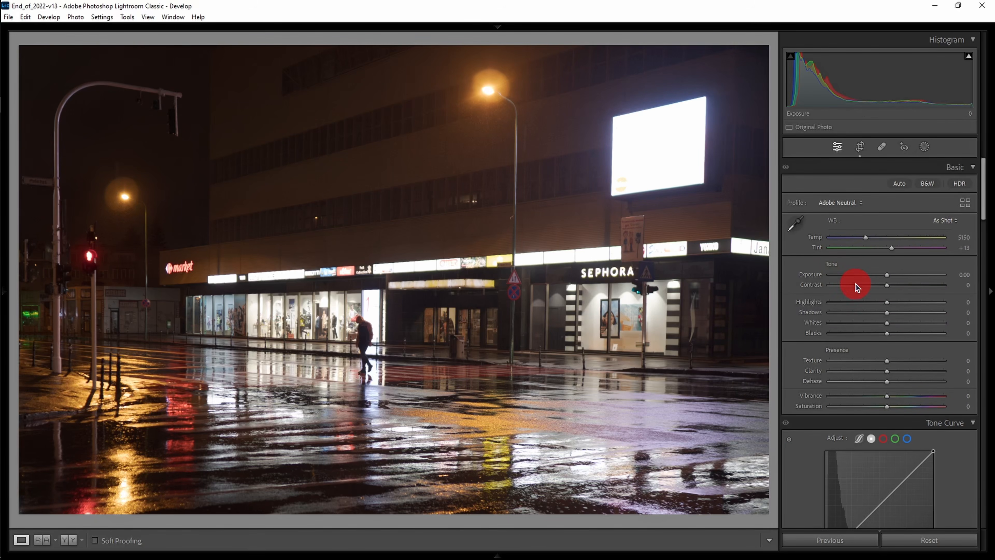
left_click(967, 285)
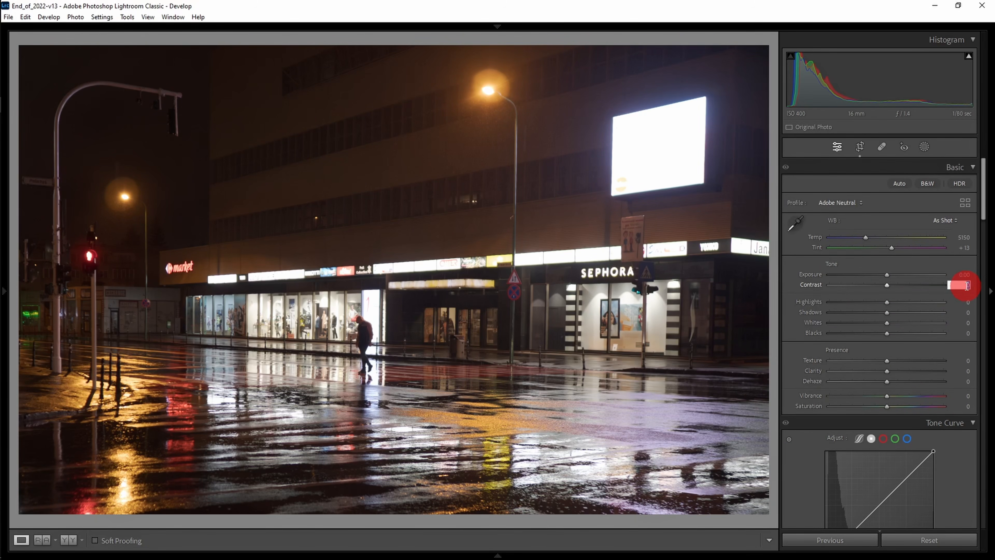
type("30")
key("Return")
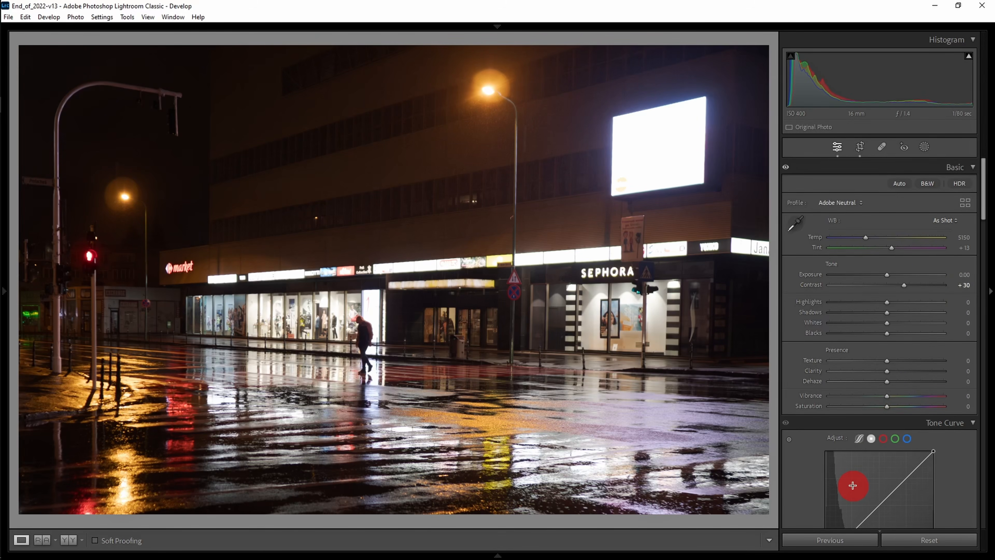
Raise the dark tones by setting Shadows to +70 and Blacks to +40
left_click(966, 313)
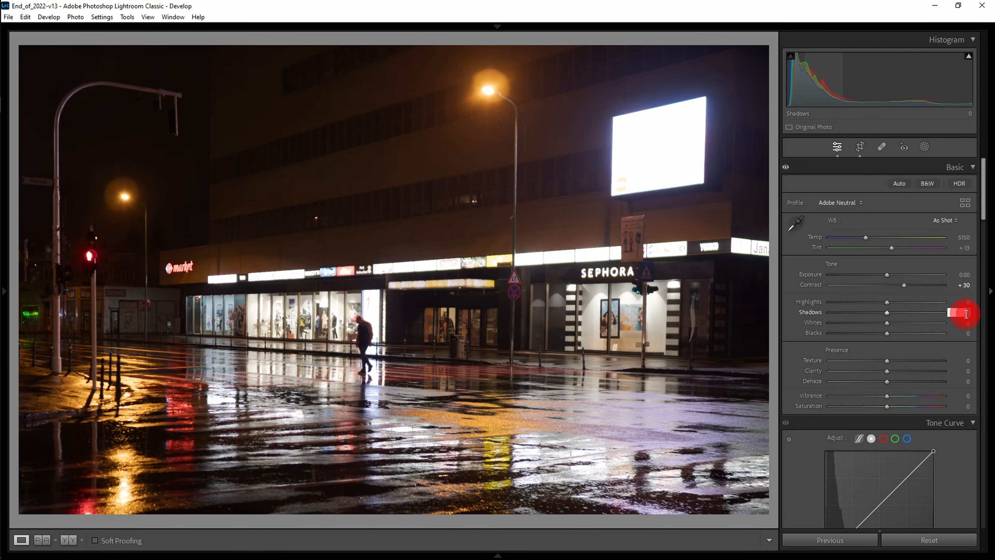
type("70")
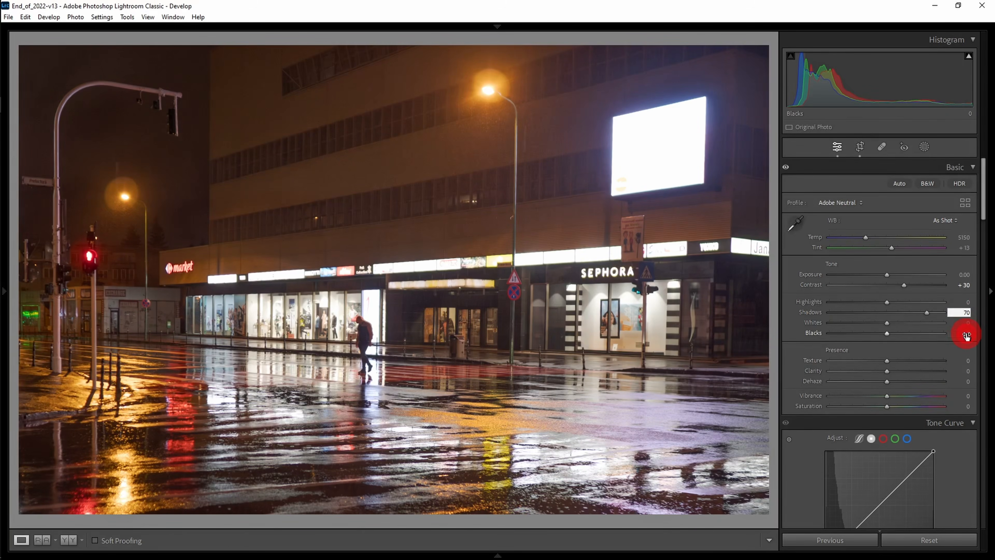
left_click(967, 335)
type("40")
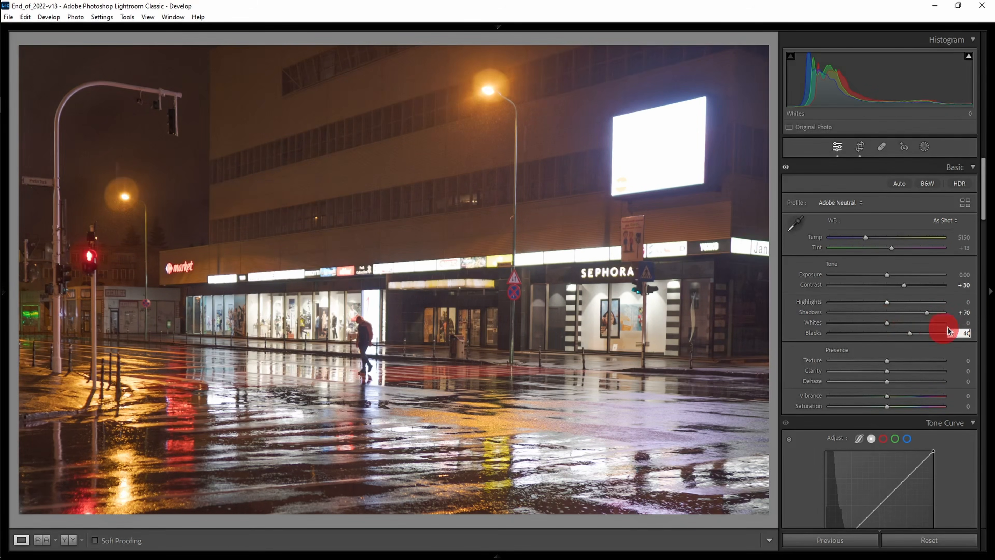
Tame the bright tones by setting Highlights to -55 and Whites to -55
left_click(965, 302)
type("-55")
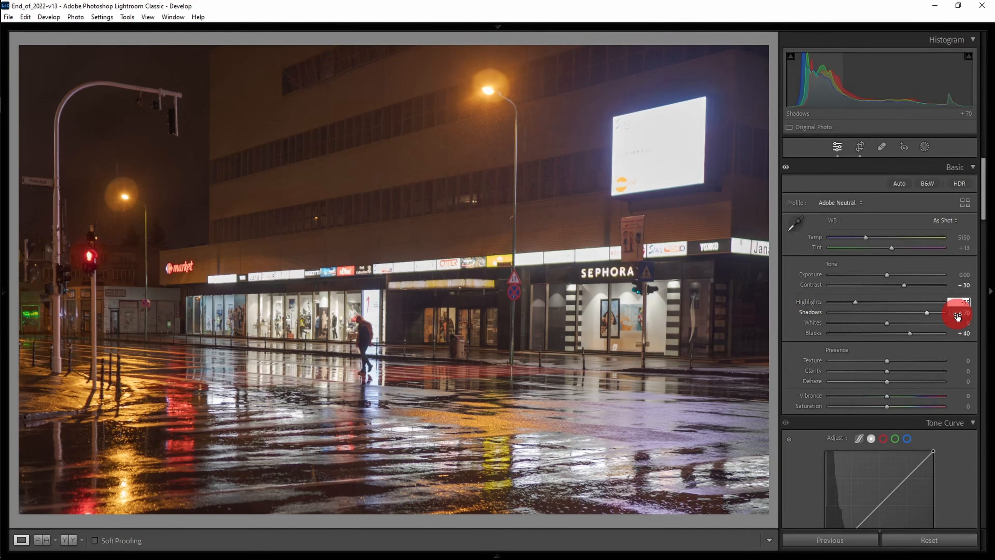
left_click(961, 322)
type("-55")
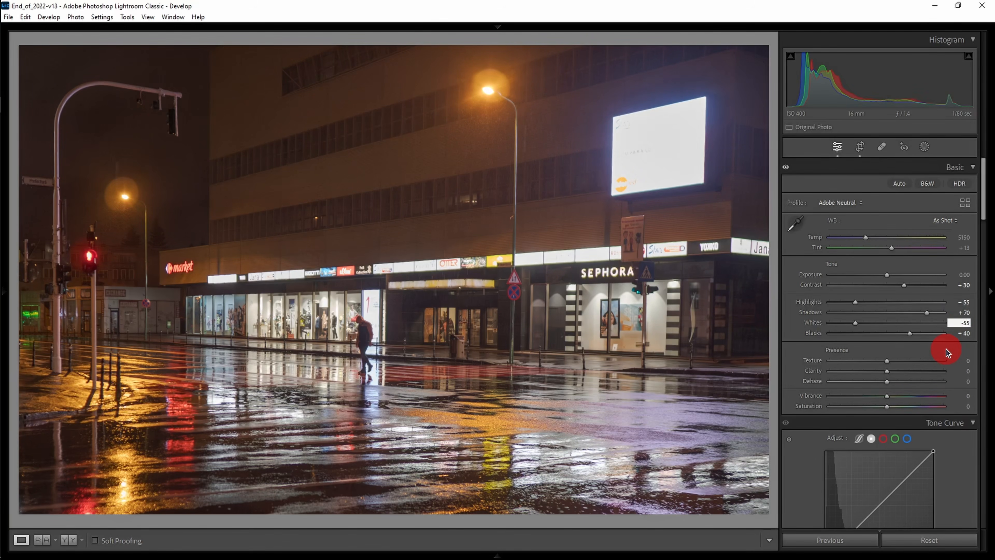
key("Return")
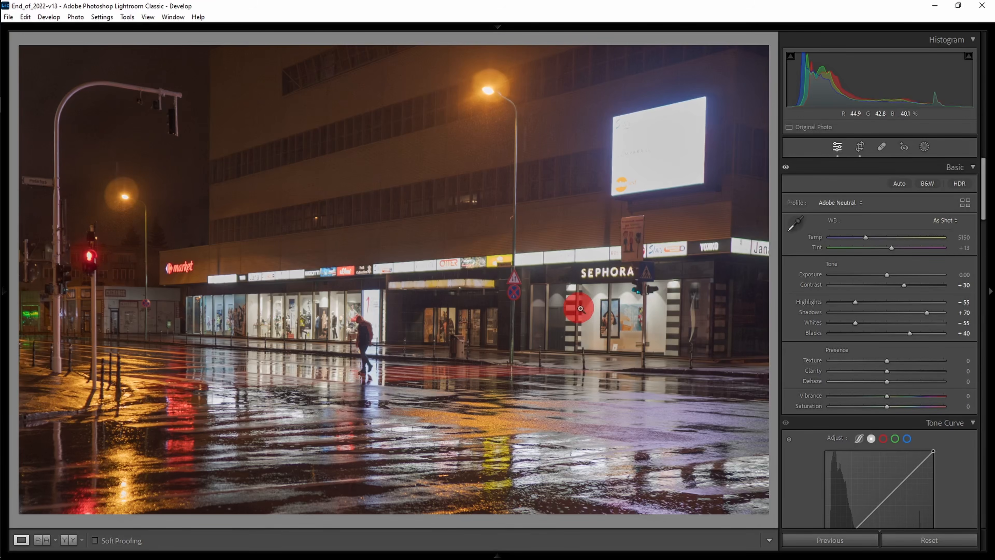
Set Texture to +15 and Clarity to -15
left_click(968, 362)
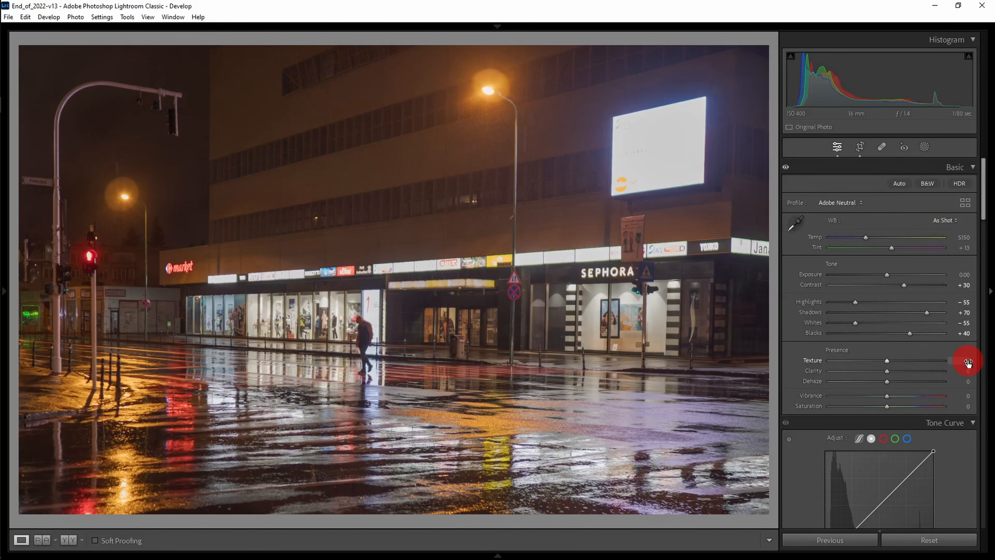
left_click(968, 362)
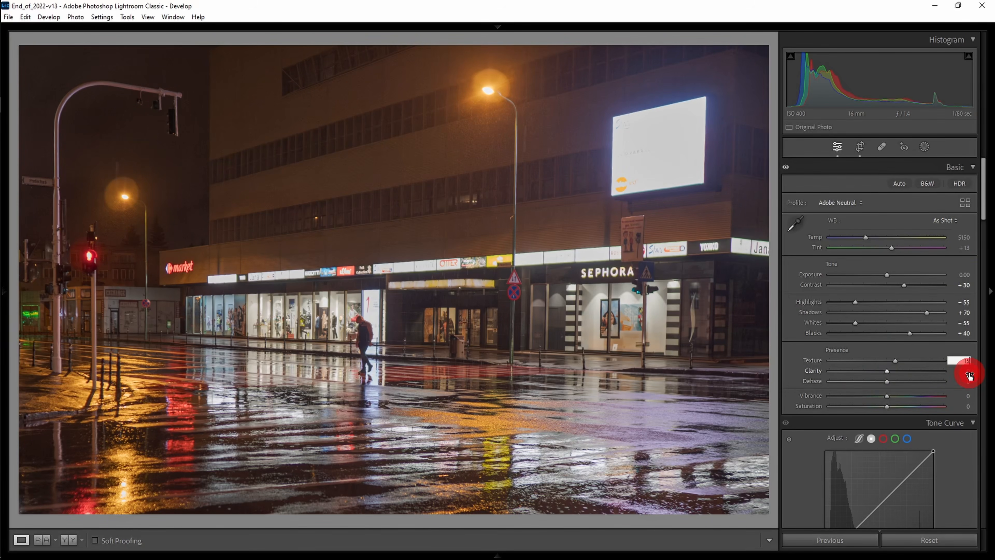
left_click(958, 372)
type("-15")
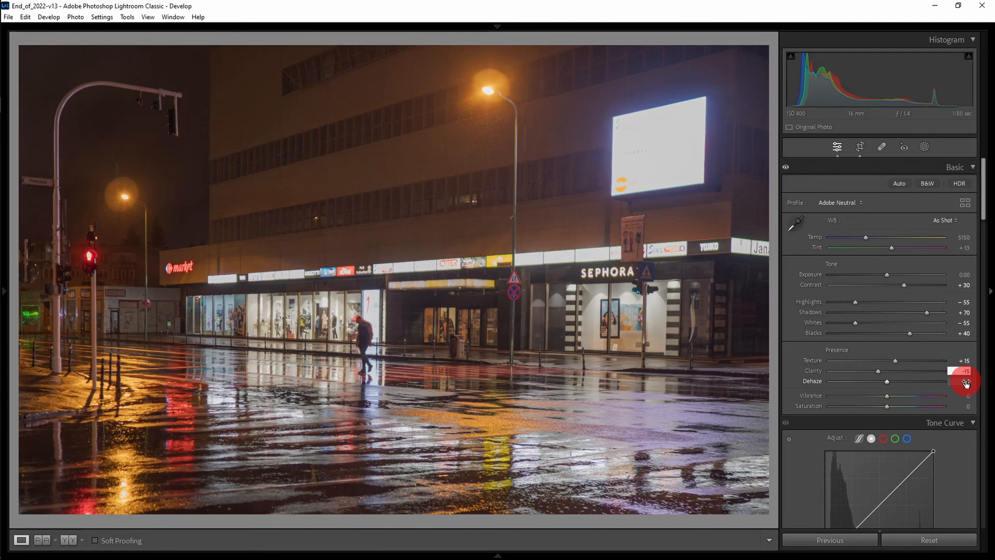
Set Dehaze to -10 and Vibrance to +15
left_click(966, 382)
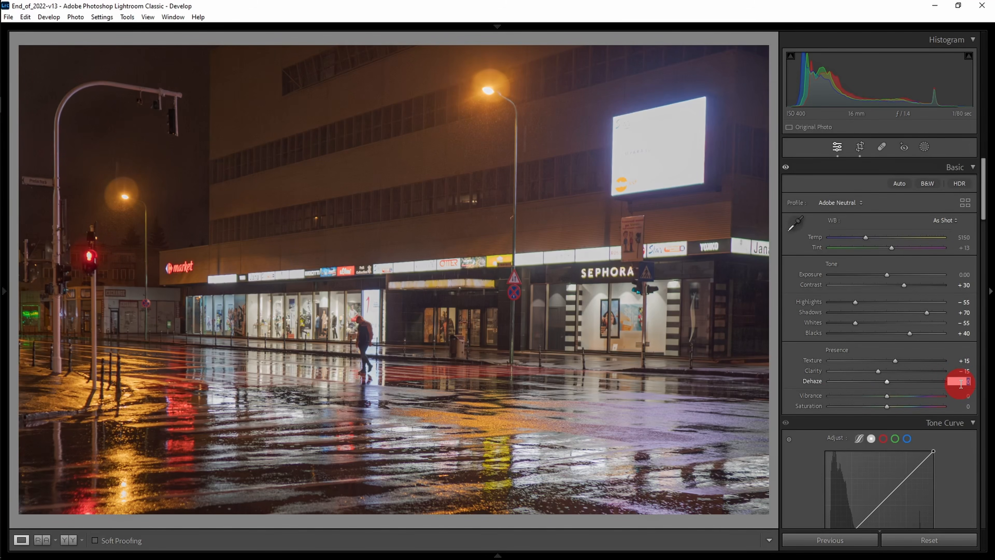
type("-10")
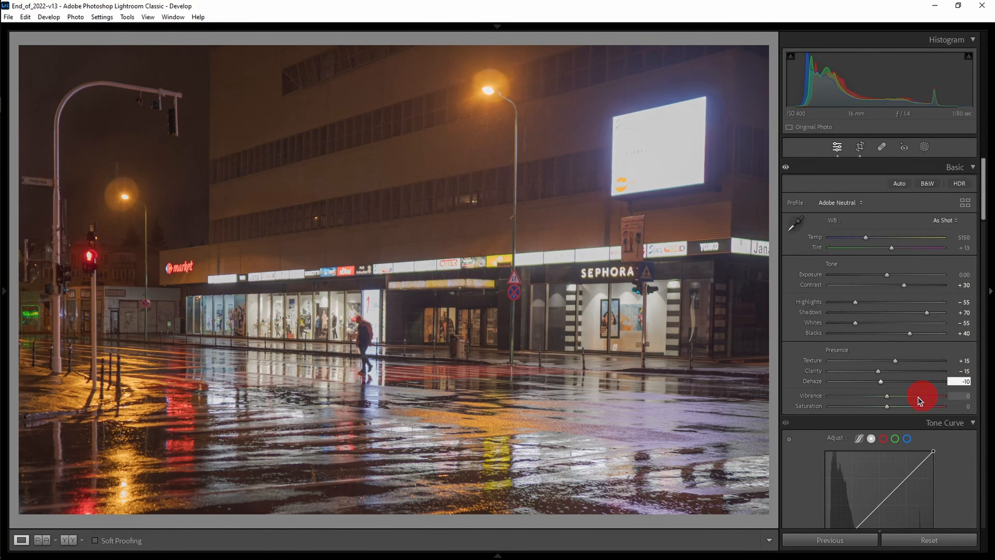
left_click(967, 395)
type("15")
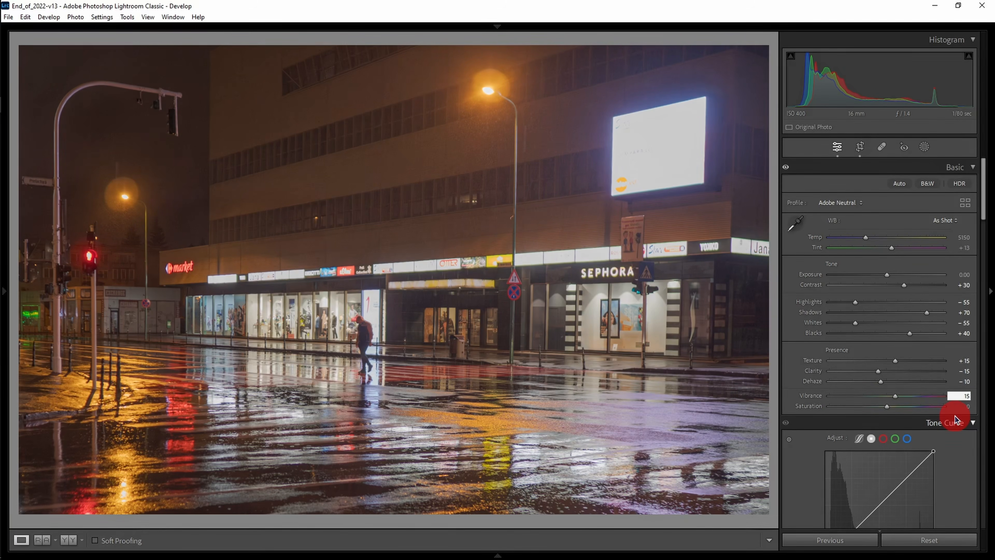
left_click(955, 416)
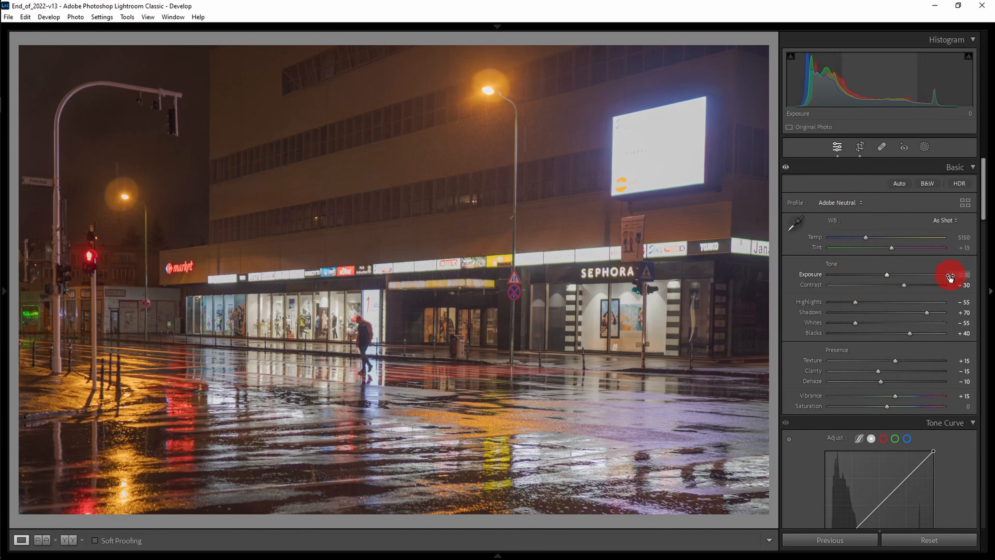
Set the white balance tint to -15
left_click(967, 251)
type("-15")
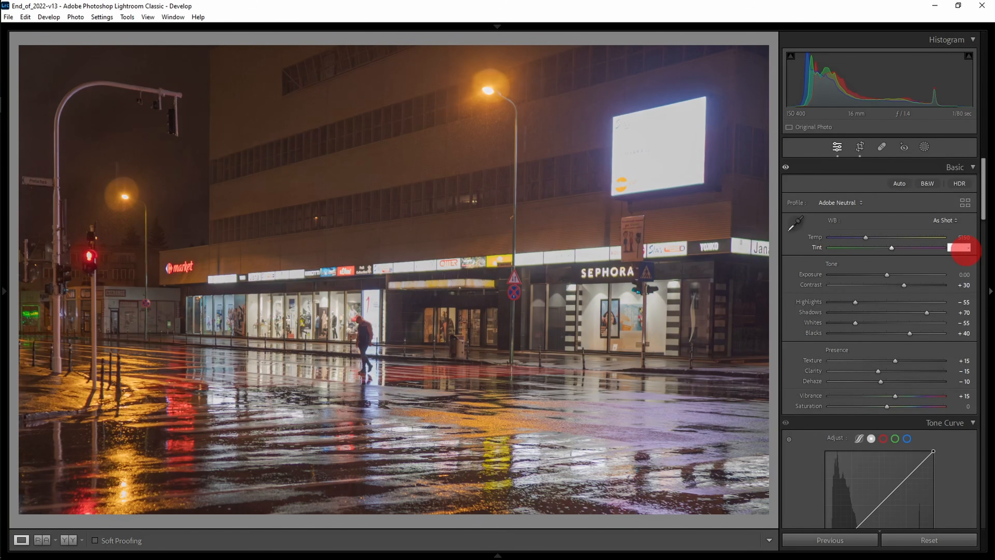
key("Return")
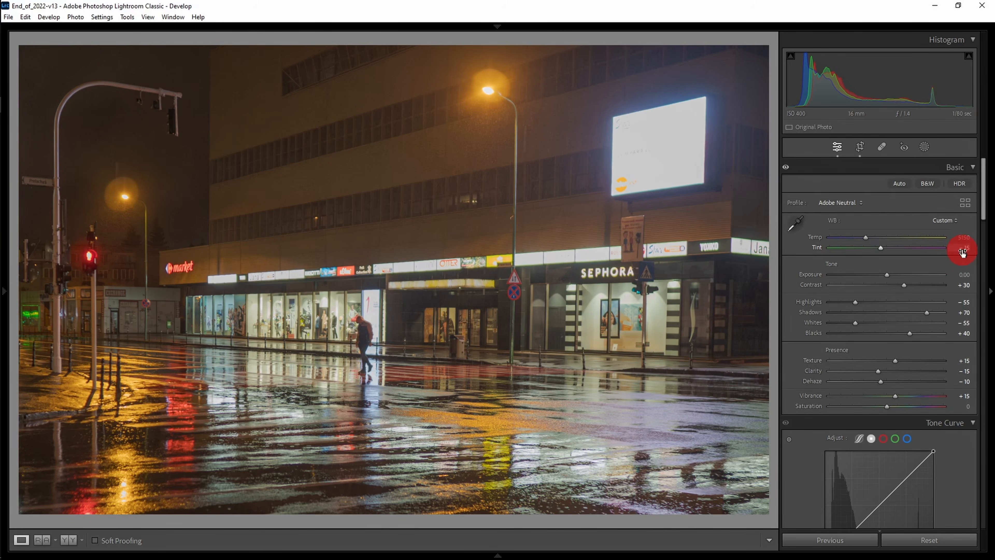
Try an extreme green tint of -102 and restore the tint to -15
left_click_drag(962, 252, 847, 250)
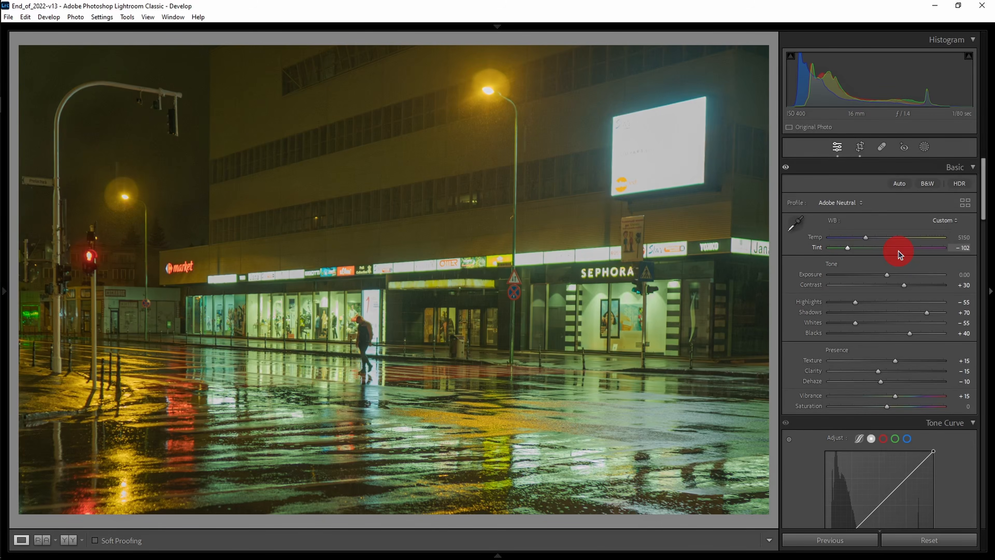
left_click(966, 248)
type("-15")
key("Return")
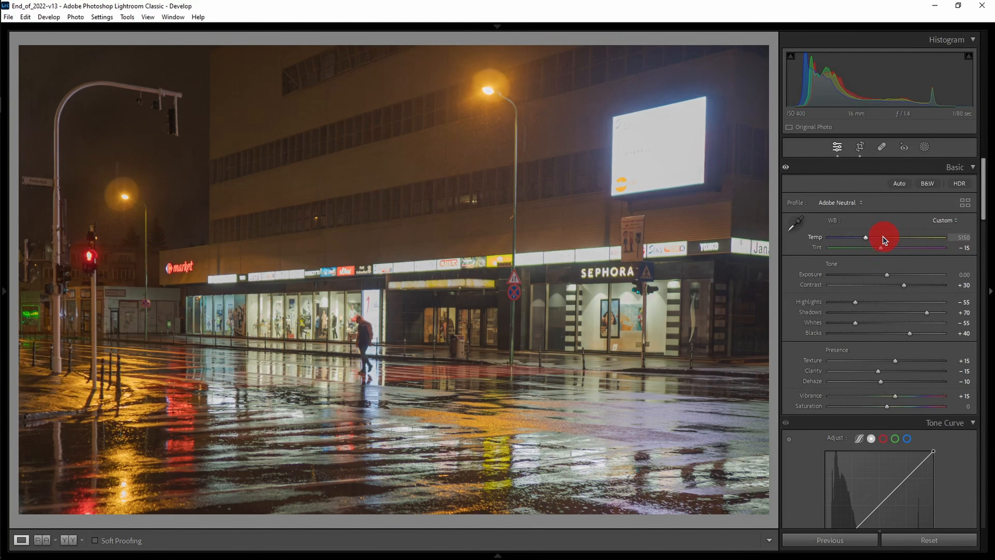
Cool the white balance by setting the temperature to 2400
left_click(957, 239)
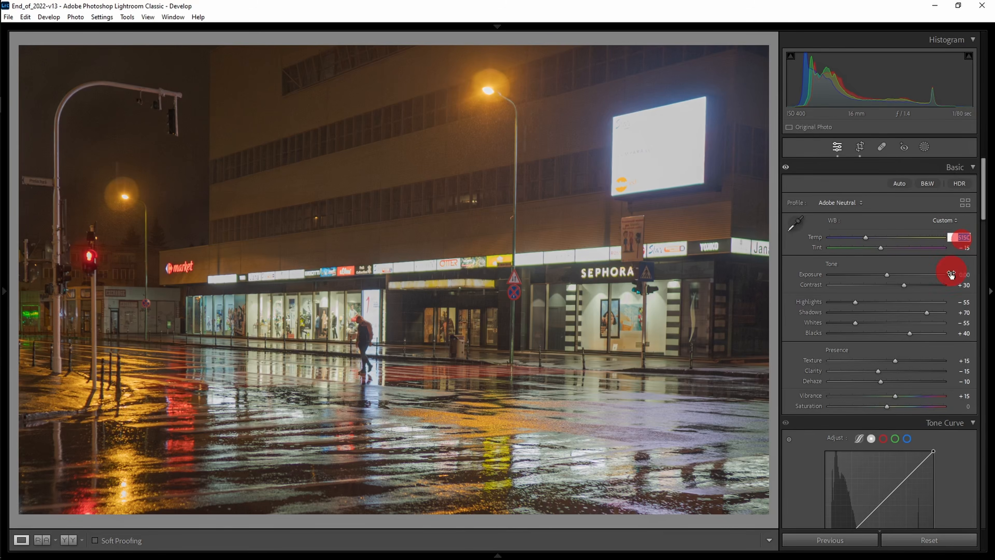
type("2400")
key("Return")
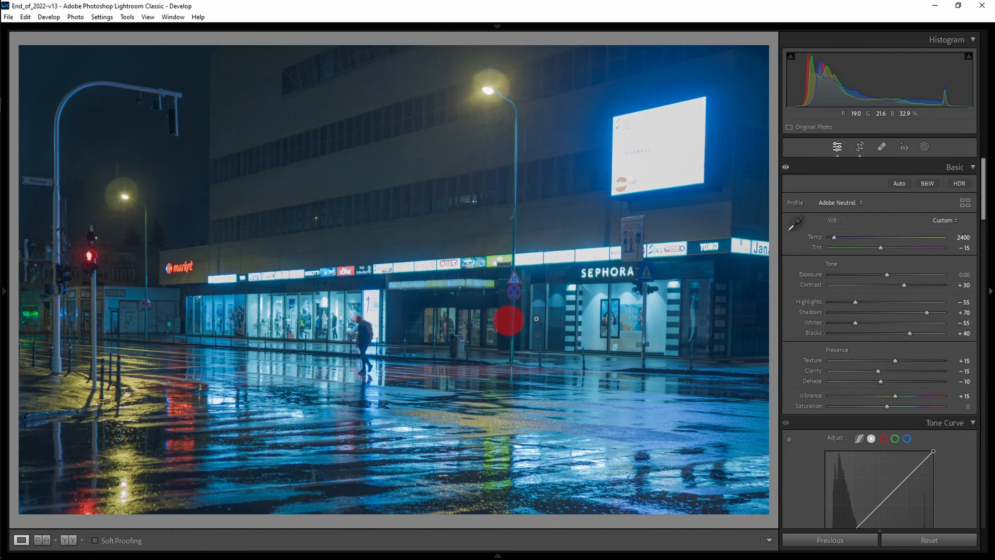
Lift the black point of the tone curve to an output of 5
scroll(883, 320, "down", 5)
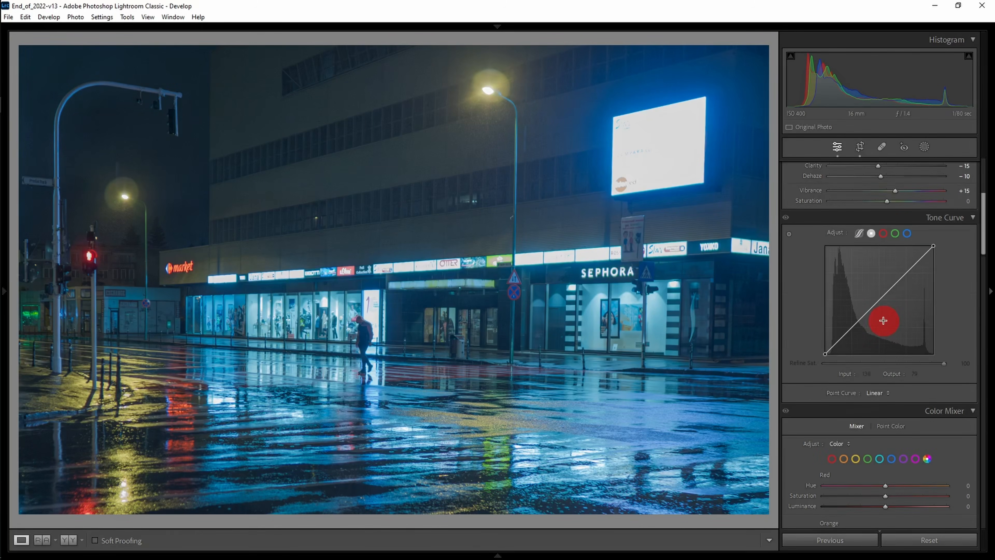
left_click(825, 354)
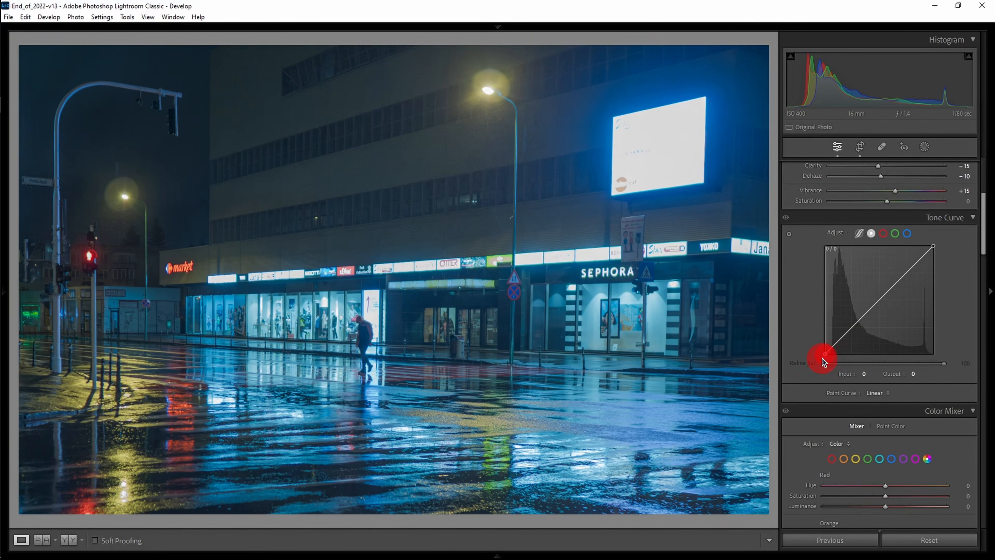
left_click(913, 375)
type("5")
key("Return")
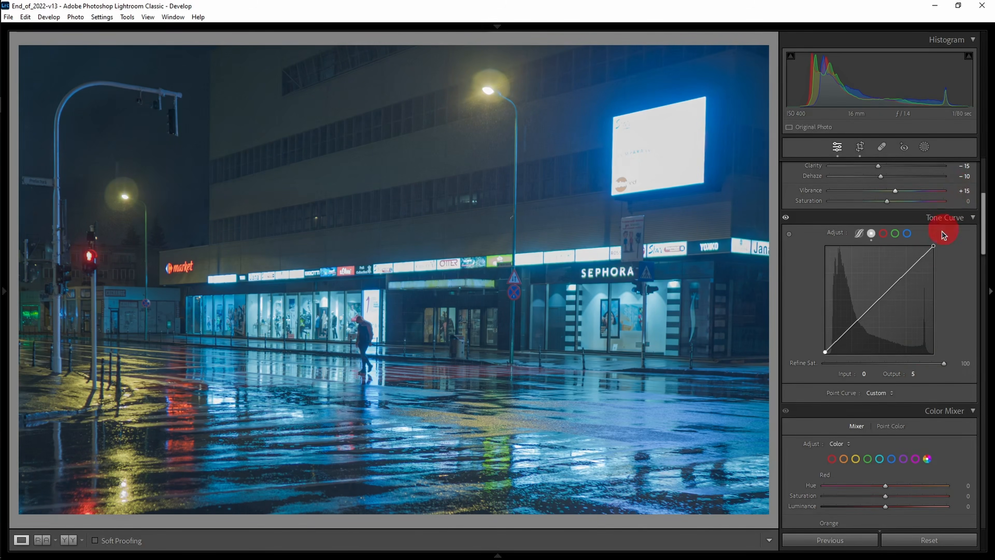
Lower the white point of the tone curve to an output of 240
left_click_drag(934, 250, 934, 251)
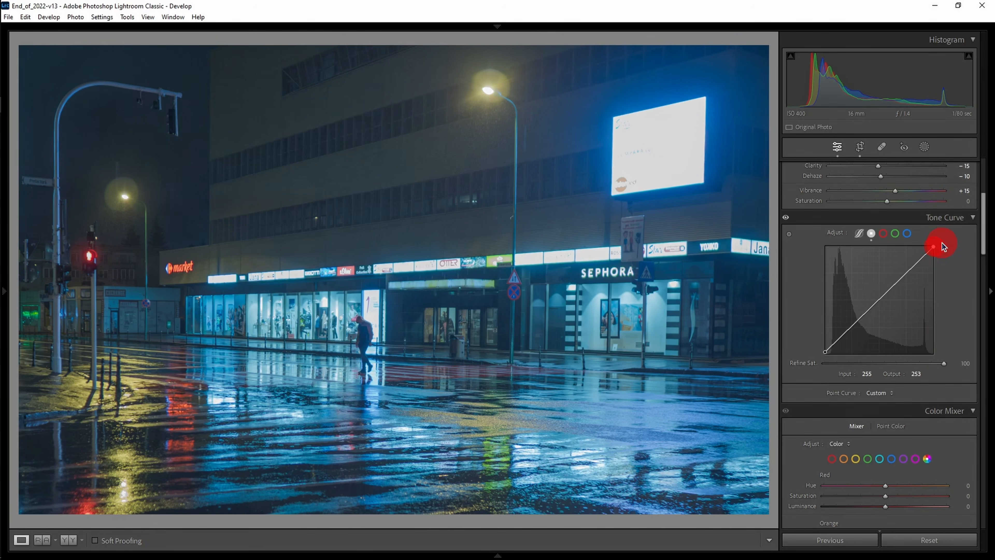
left_click(916, 374)
type("24")
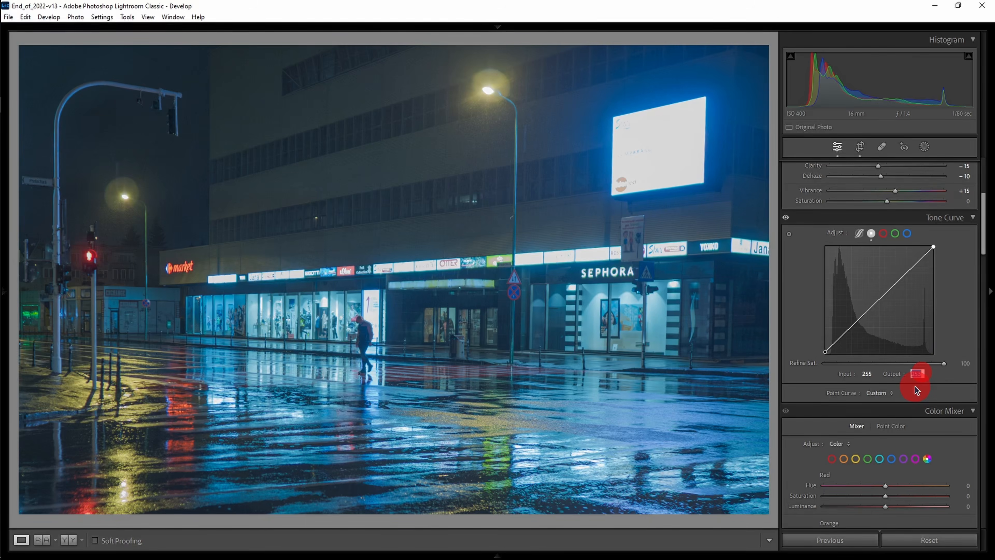
key("Return")
type("0")
key("Return")
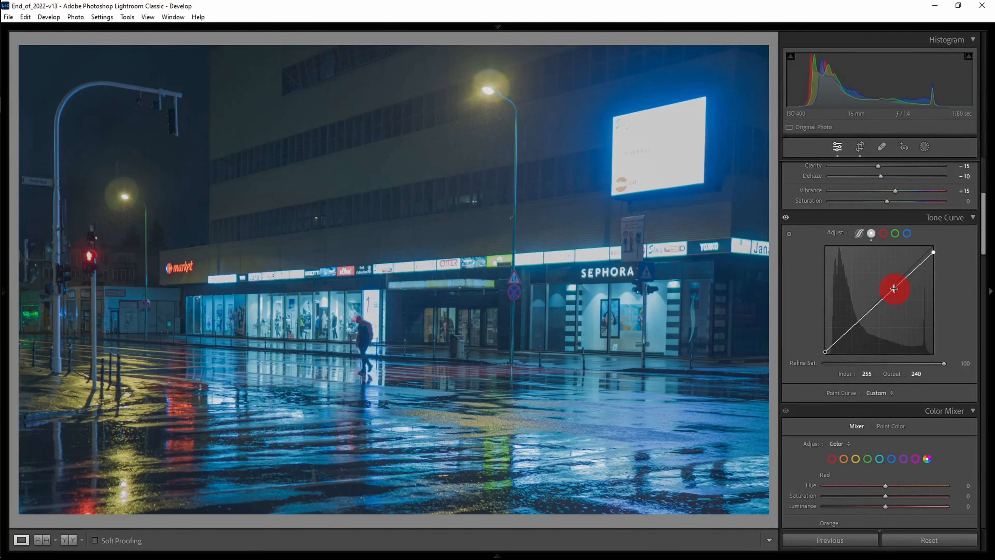
Shape the tone curve by raising the highlight point to input 160, output 177, pulling down the shadows, and anchoring a point at input 78, output 75
left_click_drag(894, 289, 893, 279)
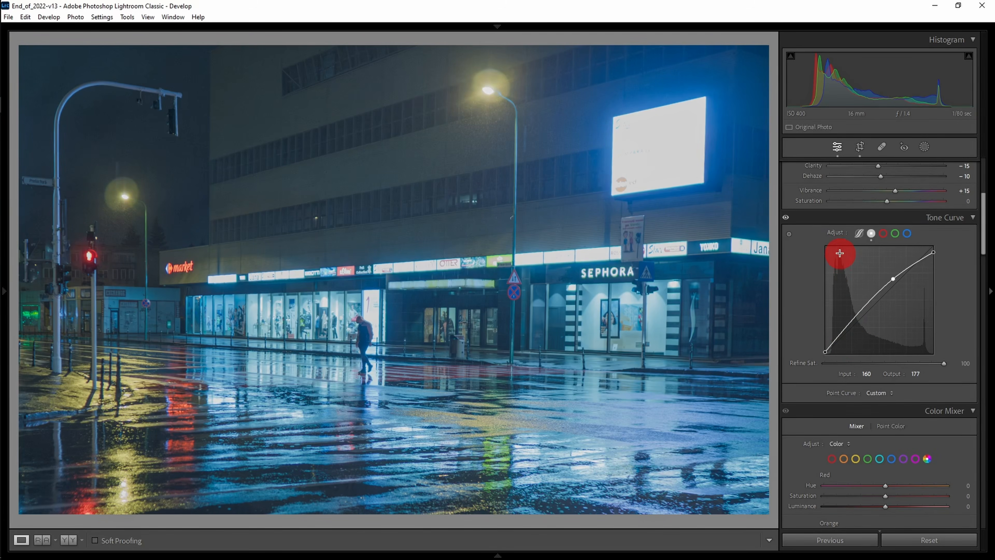
mouse_move(841, 335)
left_mouse_down()
mouse_move(839, 351)
mouse_move(846, 341)
left_mouse_up()
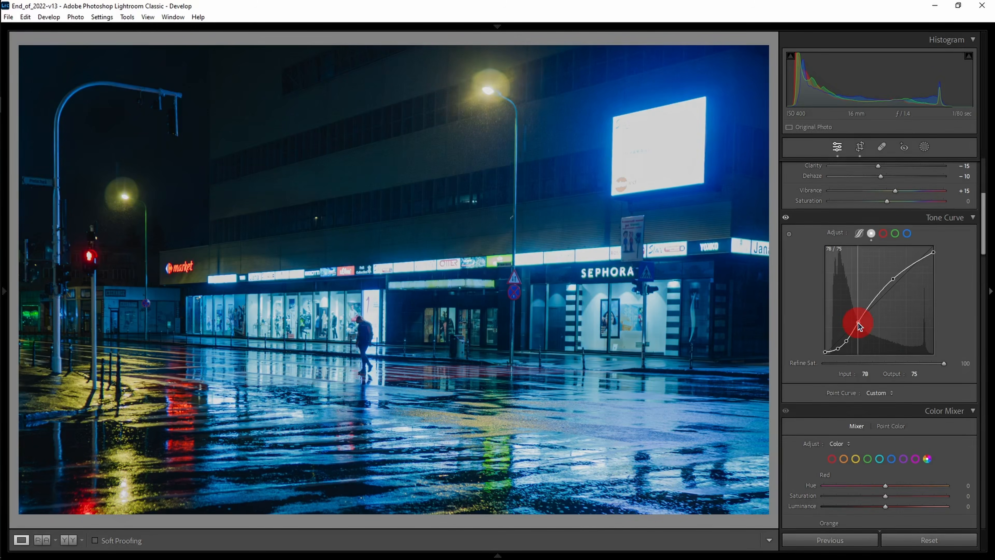
left_click(858, 323)
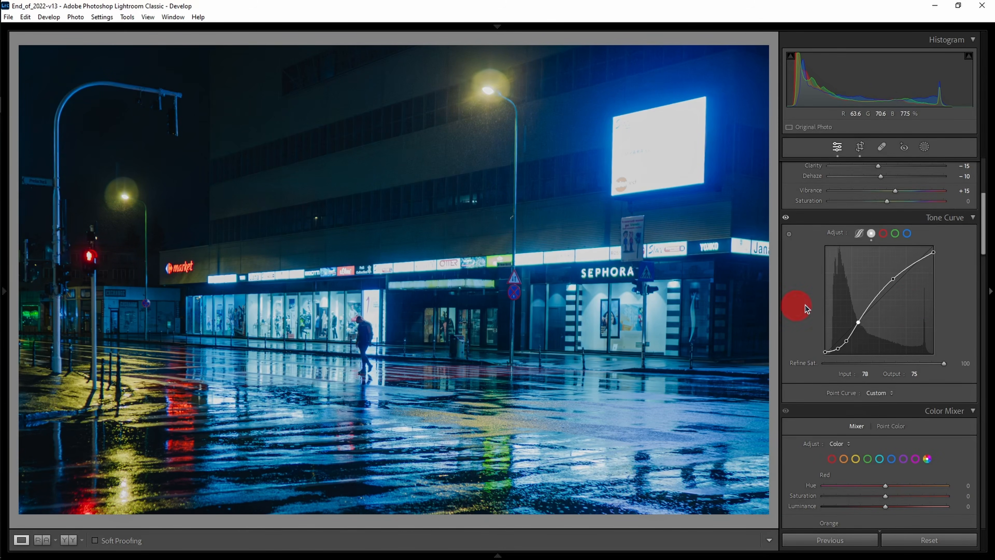
Shape the green channel curve with three points, lowering the shadow point and setting the midtone point to input 116, output 101
left_click(895, 234)
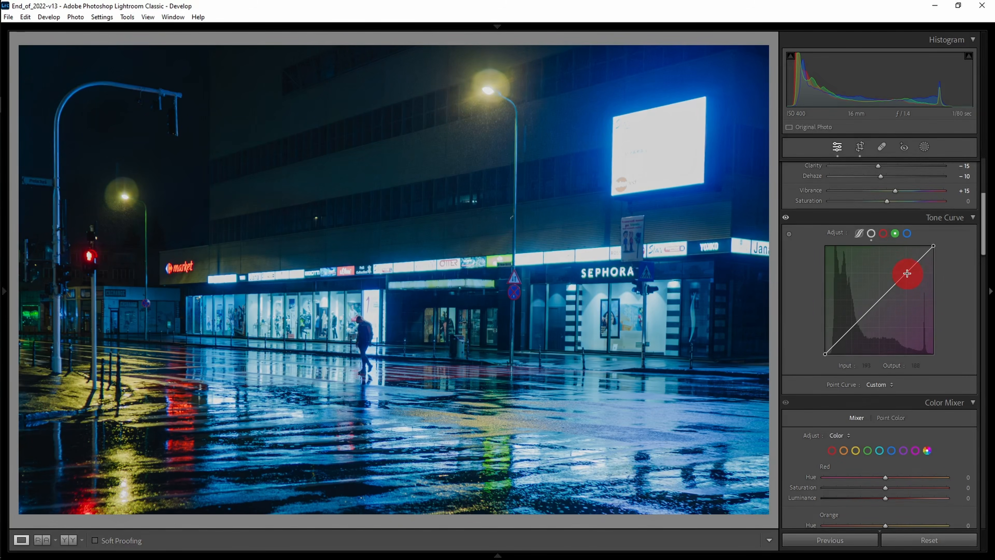
key("alt")
left_click(906, 272)
left_click(853, 329)
left_click(880, 300)
left_click_drag(880, 300, 881, 303)
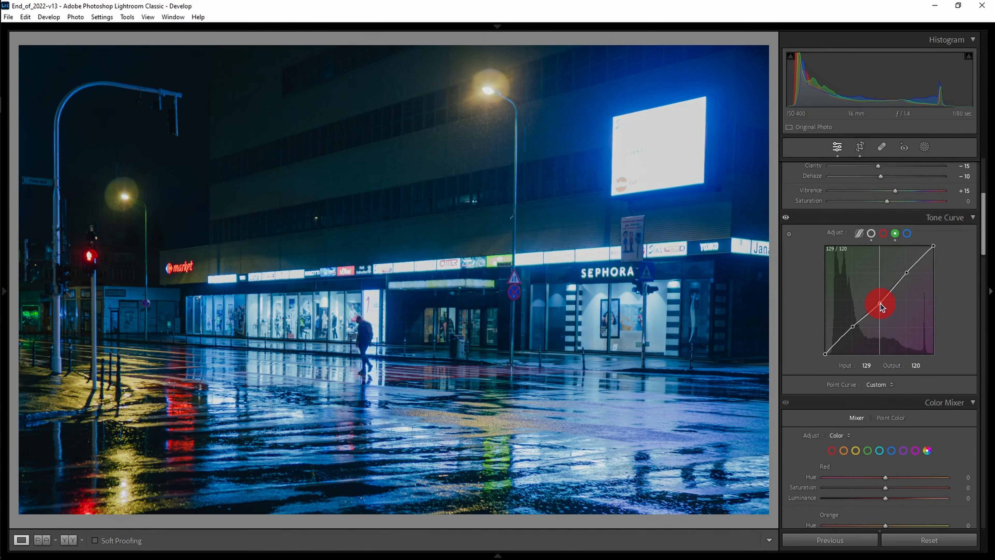
left_click_drag(852, 326, 849, 332)
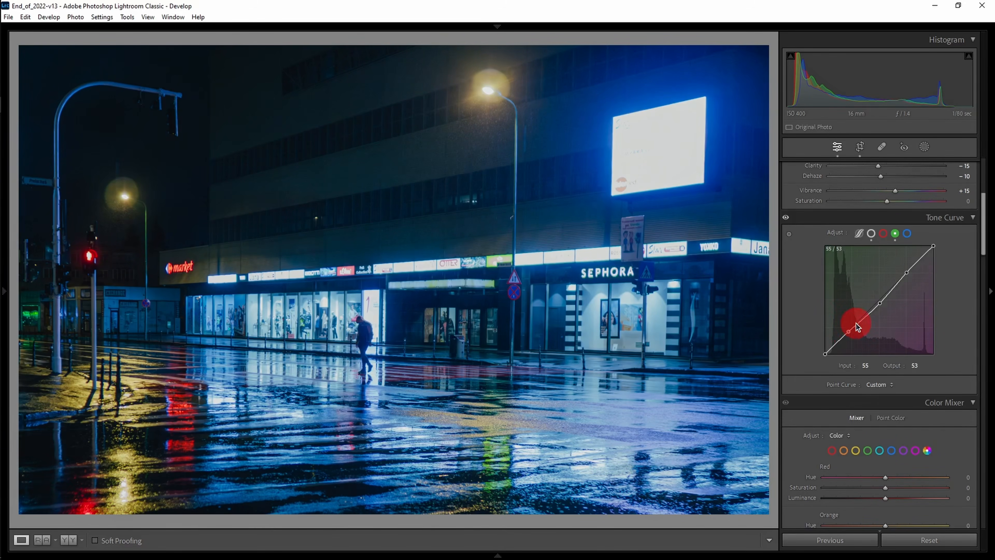
left_click_drag(880, 303, 874, 311)
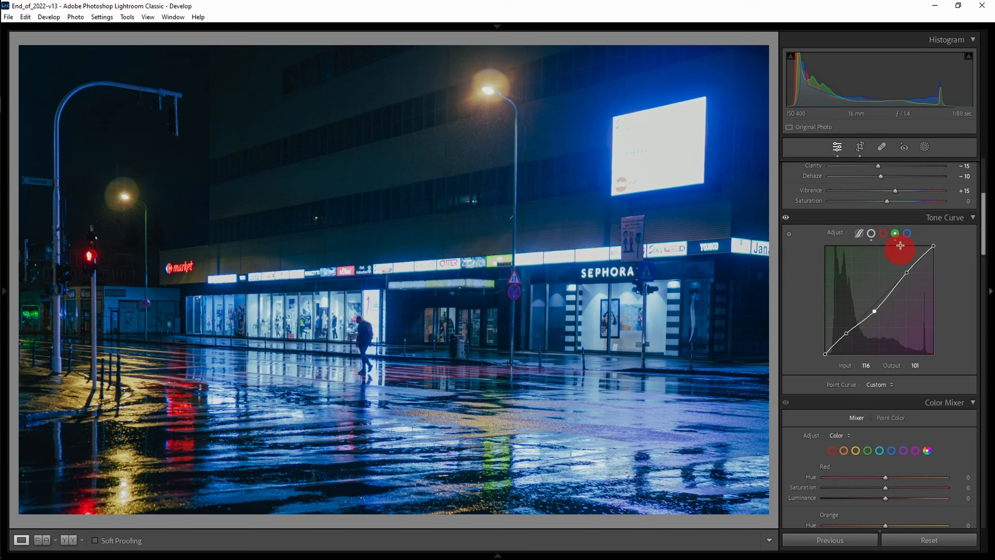
Anchor the blue channel curve in the highlights and at 128 in the midtones, and lift its shadows at input 44 to output 60
left_click(907, 233)
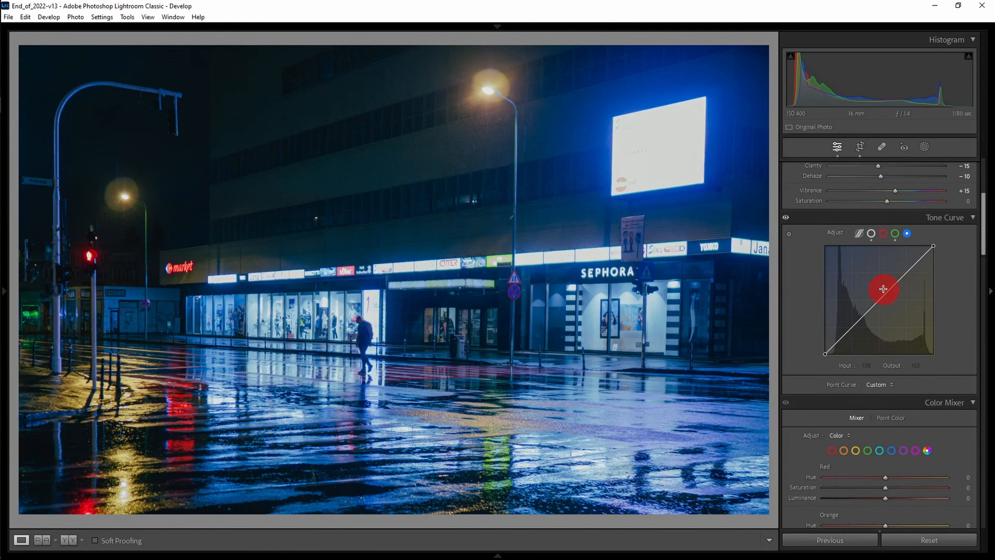
key("alt")
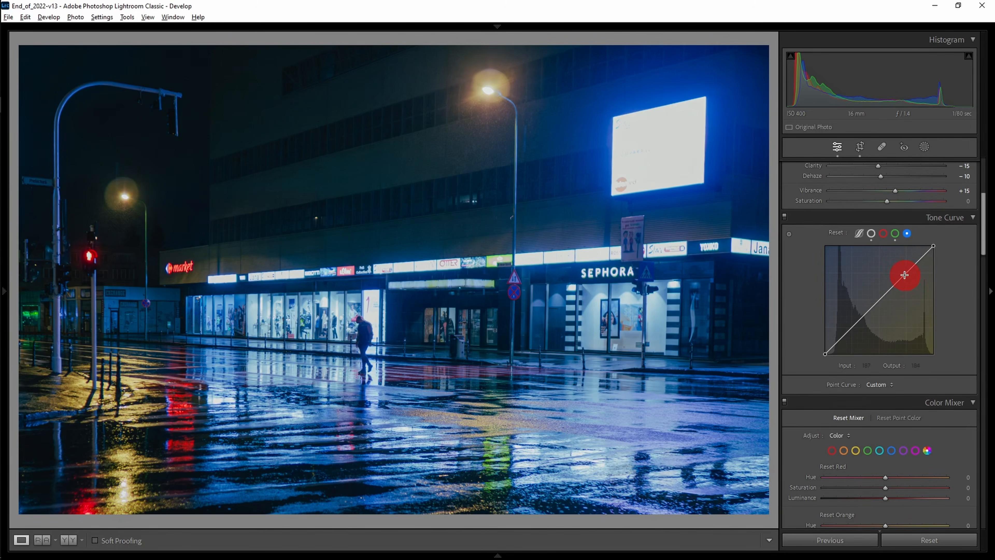
left_click(905, 273)
left_click(879, 300)
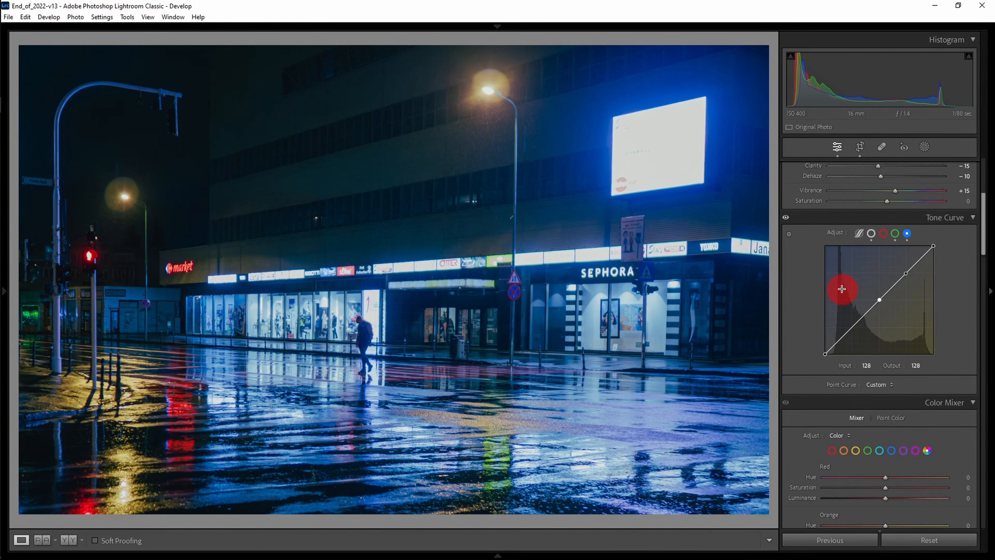
left_click_drag(844, 335, 843, 329)
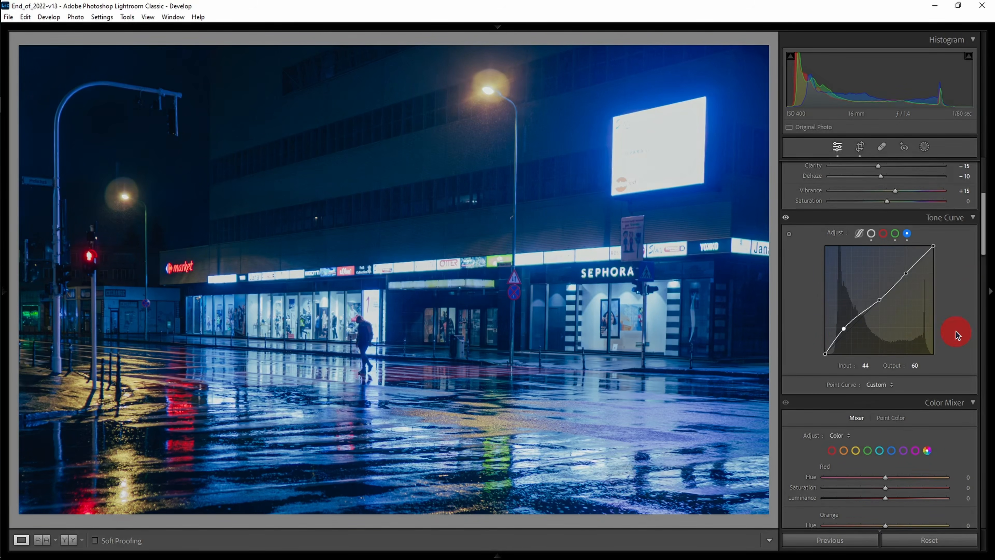
Set the red color mix to hue -15, saturation +27 and luminance -9
scroll(954, 289, "down", 5)
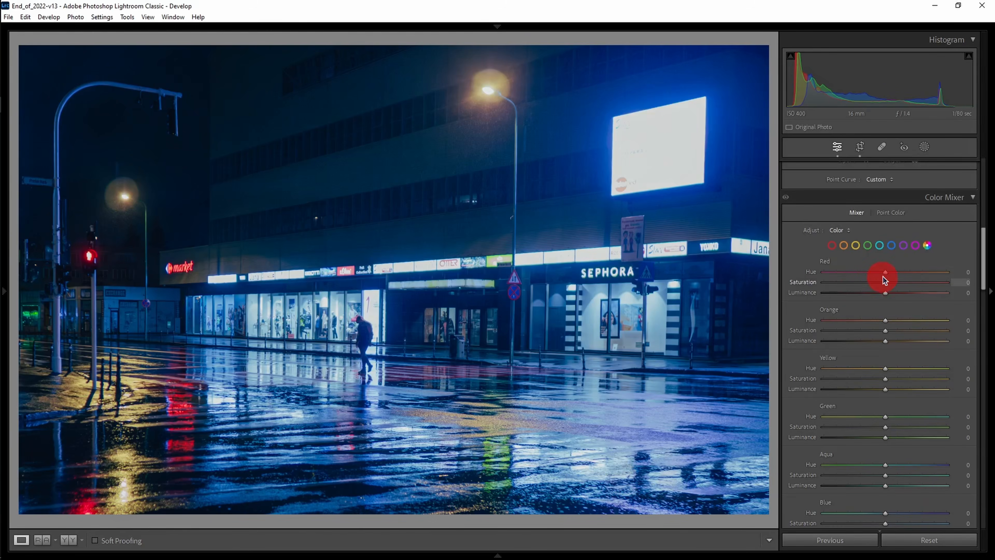
left_click(968, 274)
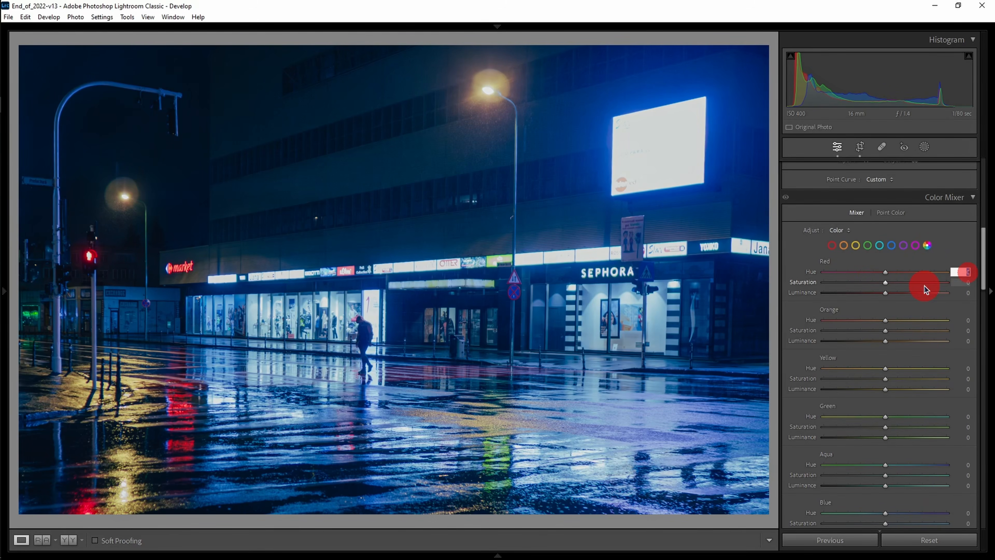
key("BackSpace")
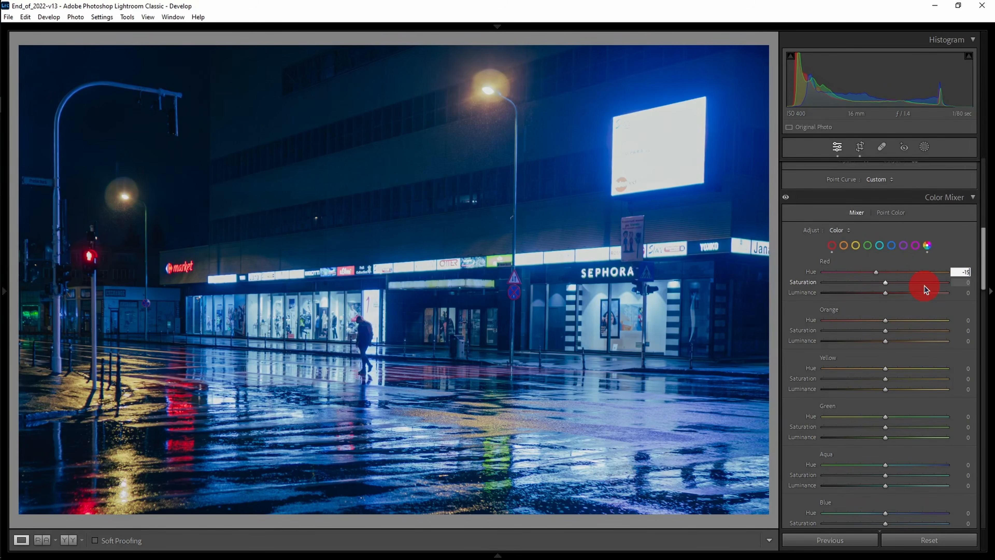
key("Return")
left_click_drag(887, 283, 901, 282)
left_click(963, 284)
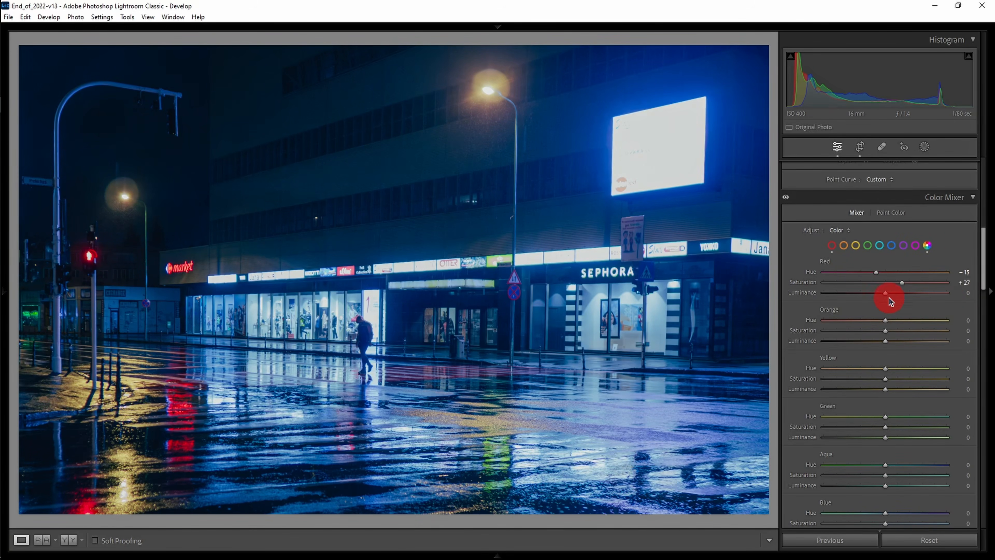
left_click_drag(885, 294, 880, 293)
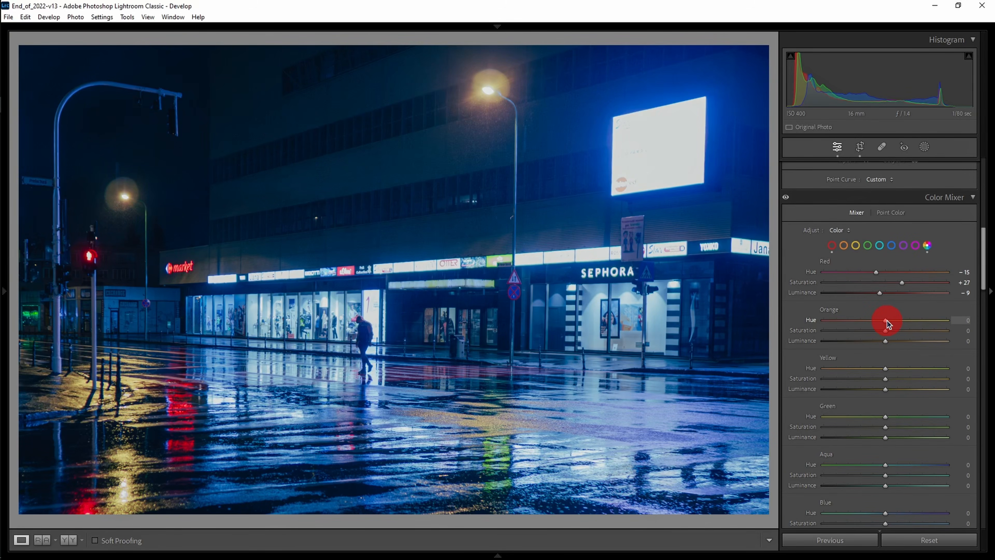
Set the orange color mix to hue -50, saturation +20 and luminance +15
left_click_drag(887, 321, 851, 320)
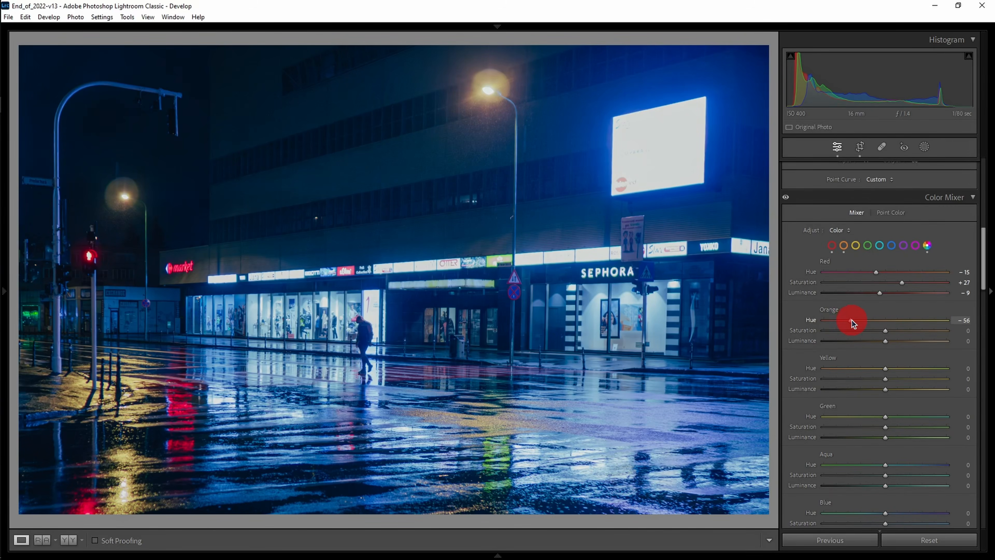
left_click(968, 320)
type("-50")
key("Return")
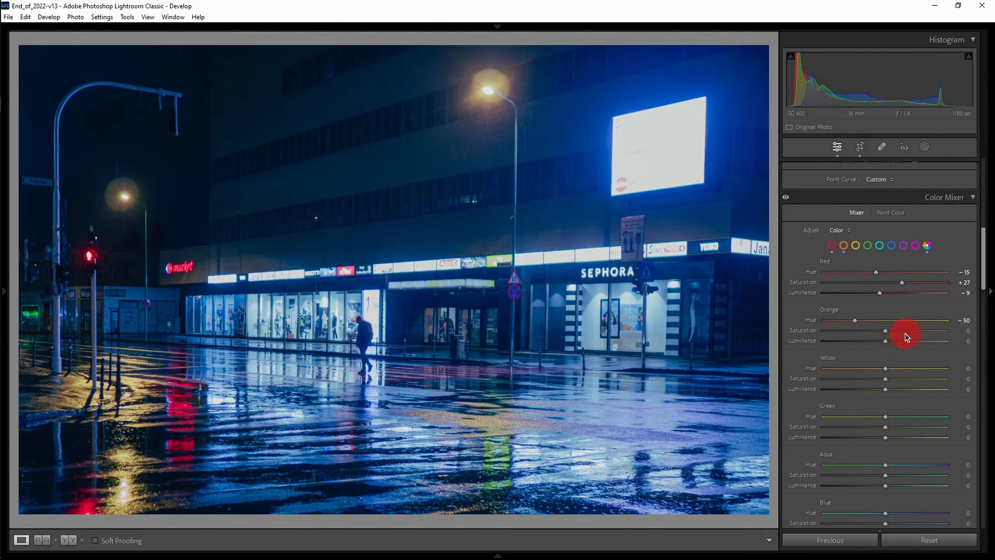
left_click(966, 334)
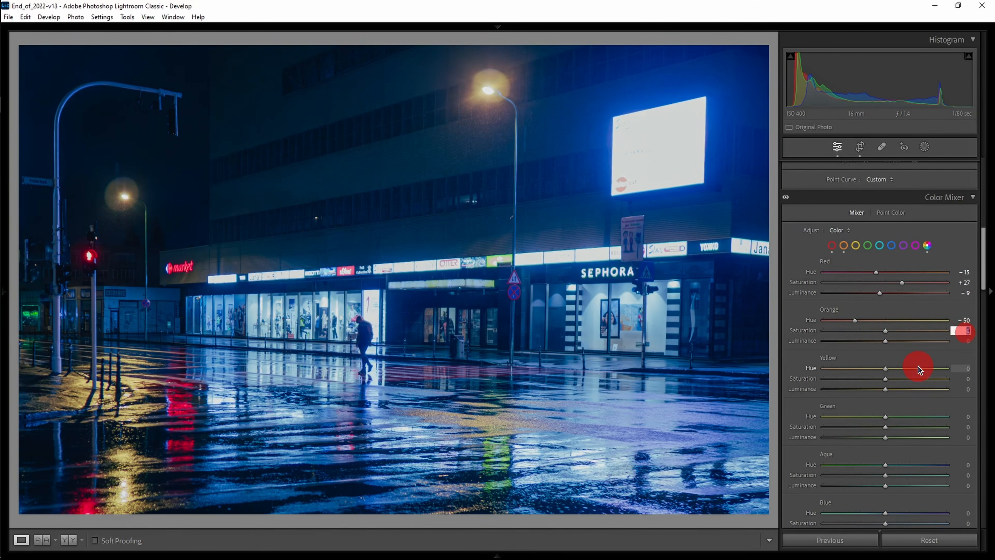
type("20")
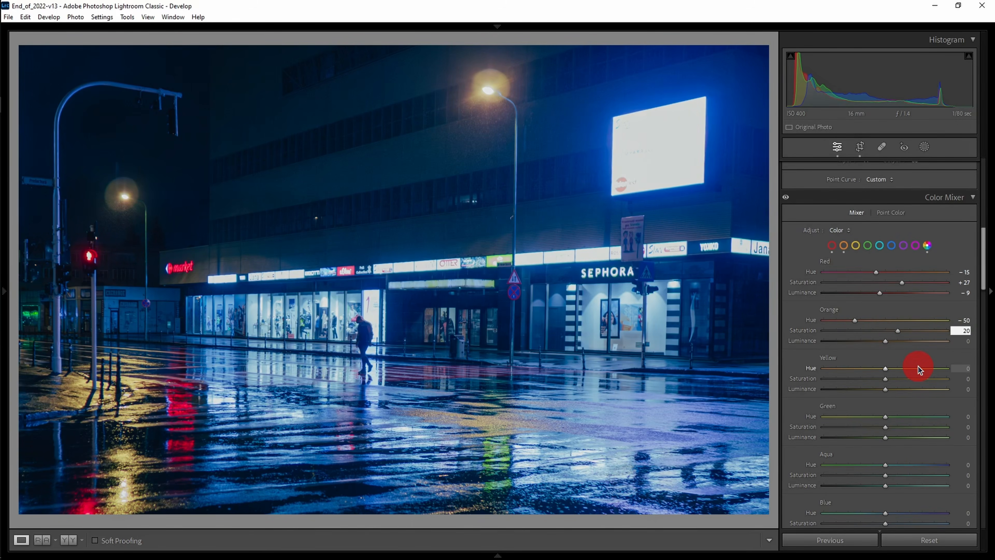
left_click(966, 342)
type("15")
key("Return")
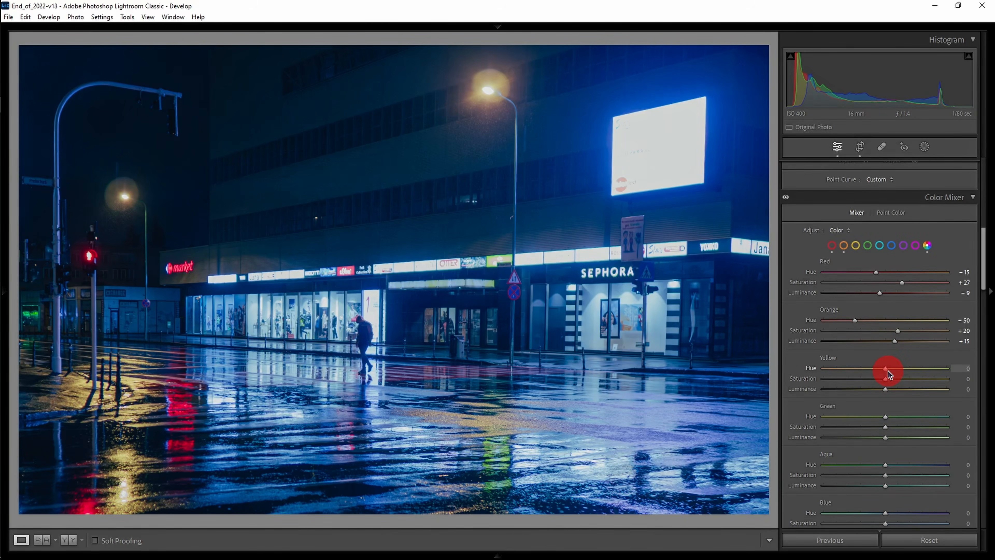
Set the yellow color mix to hue -50, saturation +20 and luminance +15
left_click_drag(886, 368, 898, 368)
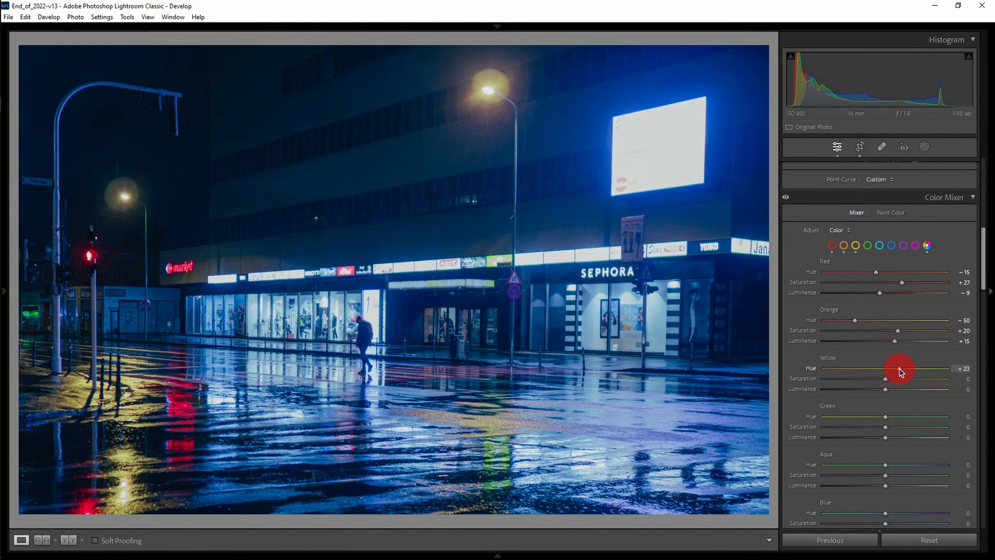
left_click_drag(899, 368, 850, 369)
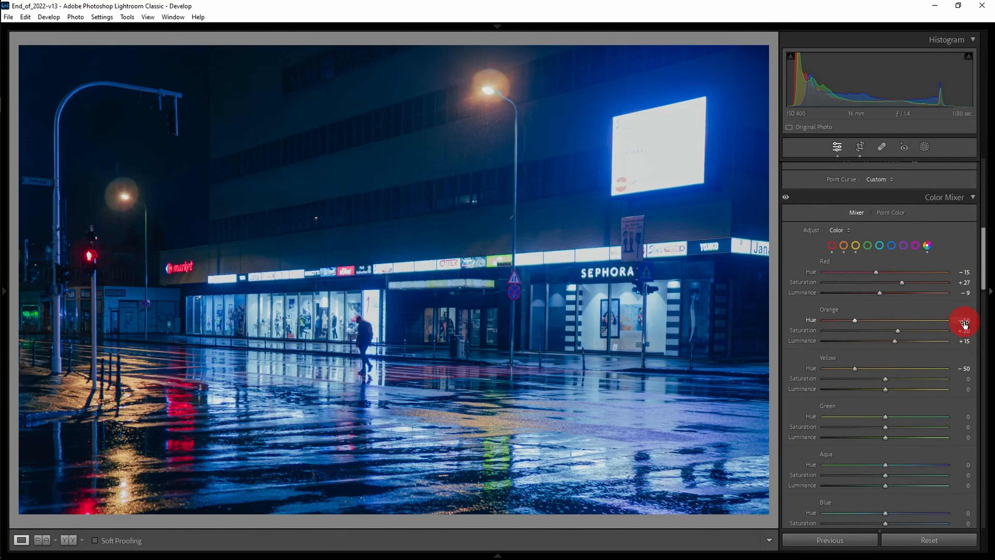
left_click(963, 379)
type("20")
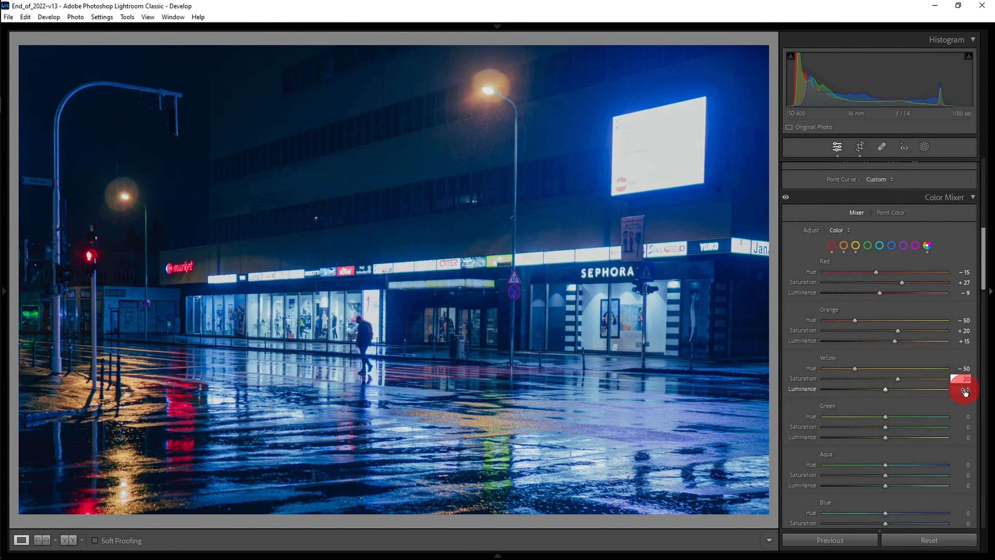
left_click(964, 391)
type("15")
key("Return")
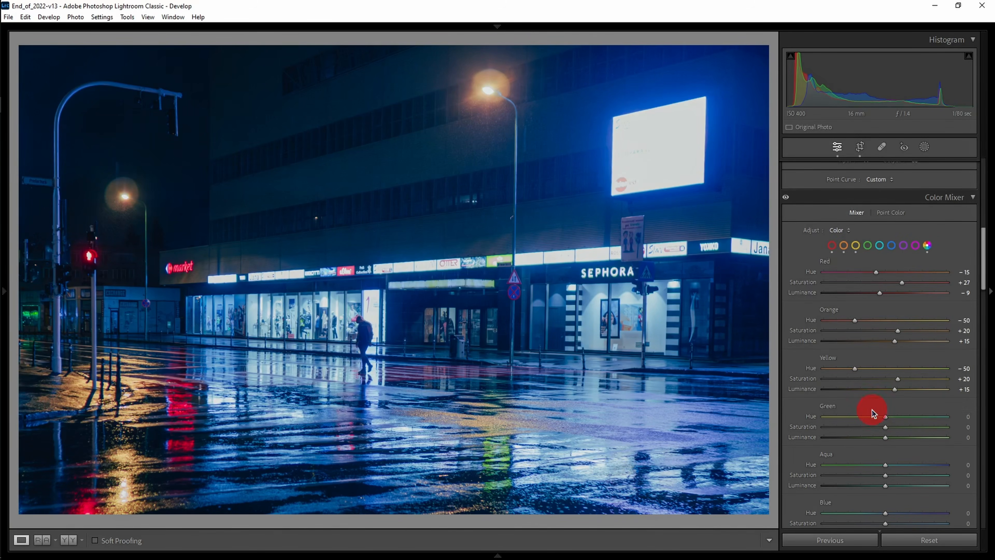
Set the green mix to hue +22, saturation +22, luminance +19 and the aqua mix to hue -30, saturation +30, luminance +18
left_click_drag(885, 418, 898, 435)
scroll(932, 393, "down", 3)
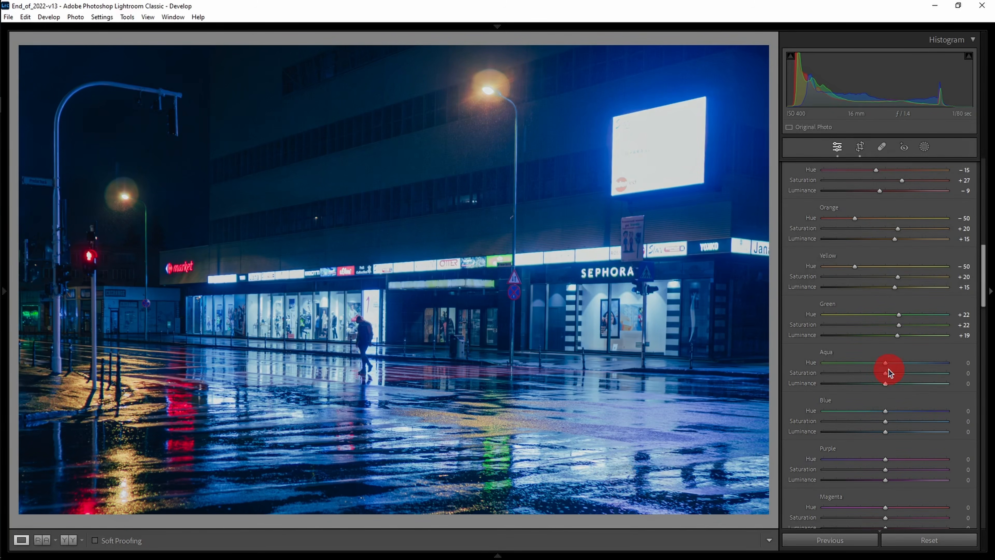
left_click_drag(886, 366, 897, 386)
Set the blue hue to +30 and the purple mix to saturation +25 and luminance +15
scroll(894, 382, "down", 3)
left_click_drag(884, 308, 902, 308)
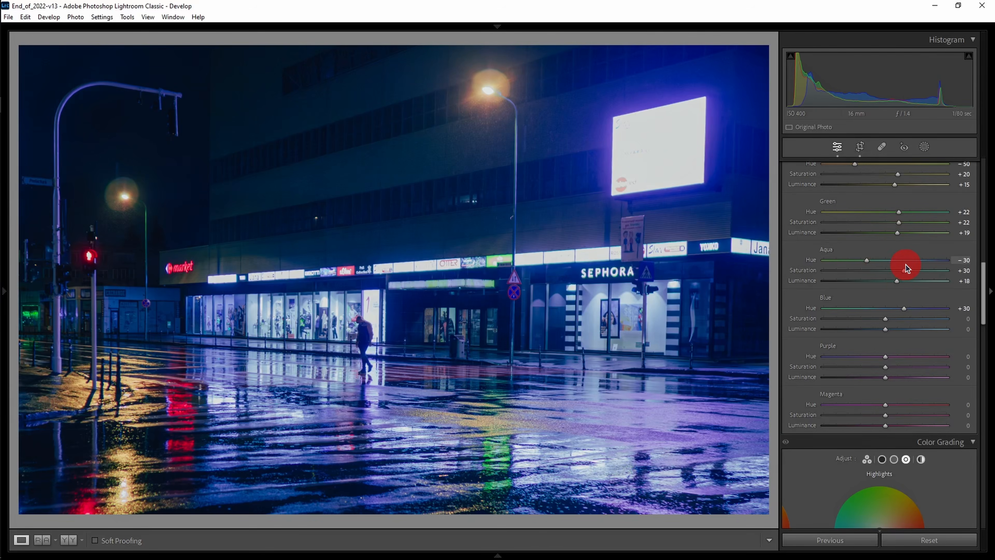
left_click(968, 367)
type("25")
key("Return")
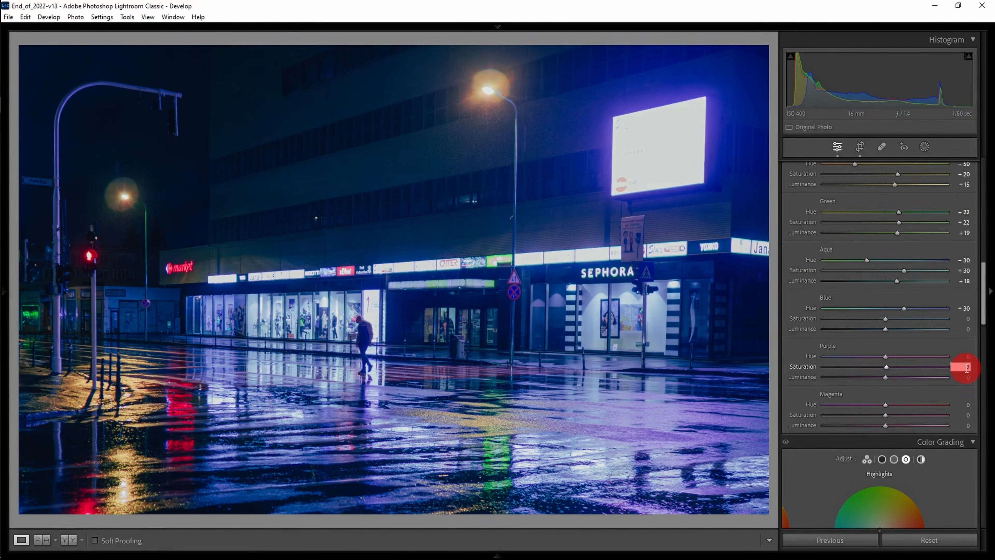
key("Tab")
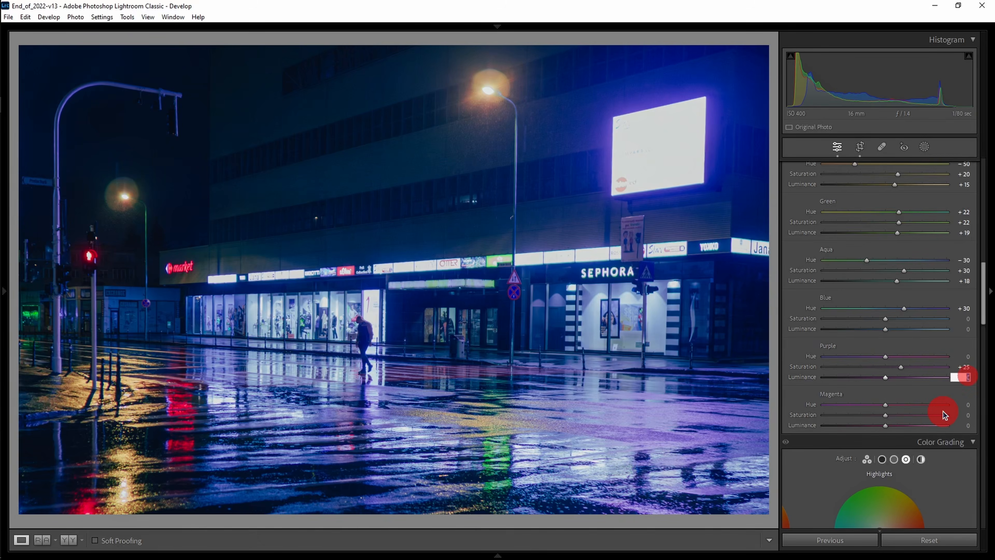
key("Return")
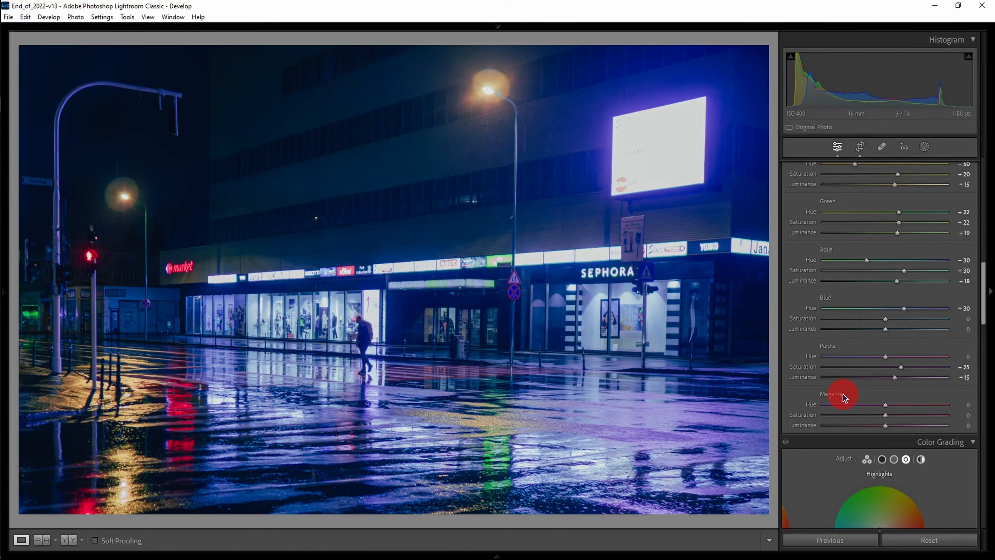
Color grade the shadows with hue 264, saturation 30 and luminance -53
scroll(875, 384, "down", 3)
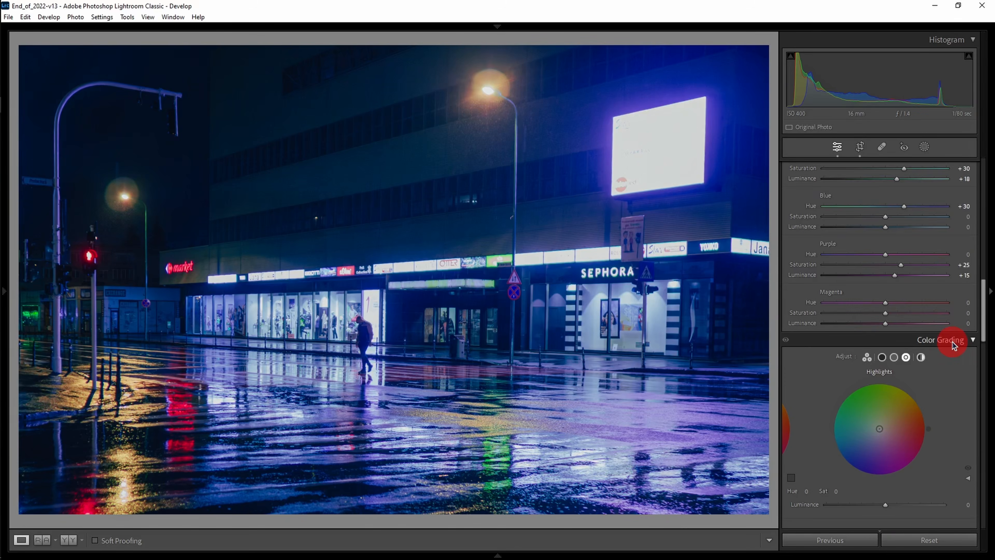
scroll(944, 369, "down", 3)
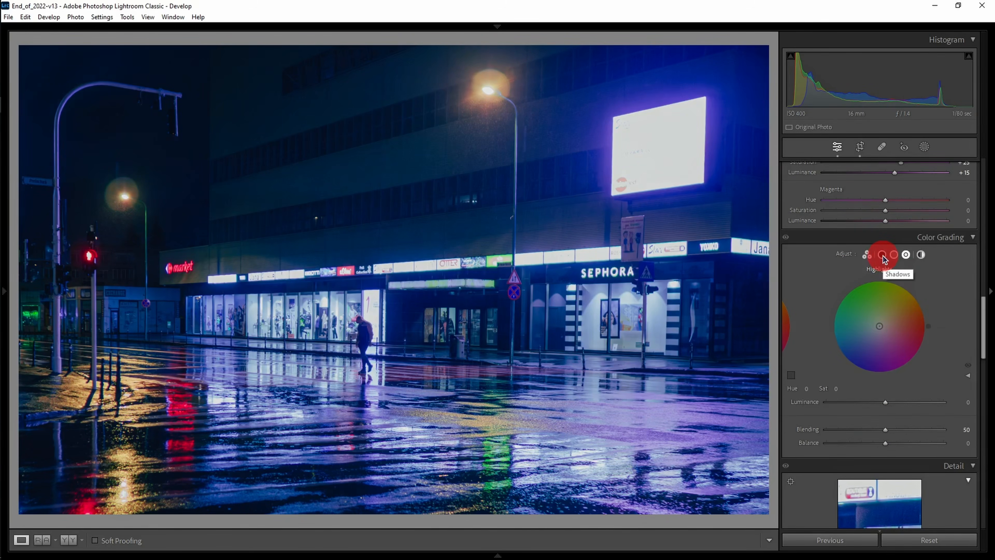
left_click(867, 254)
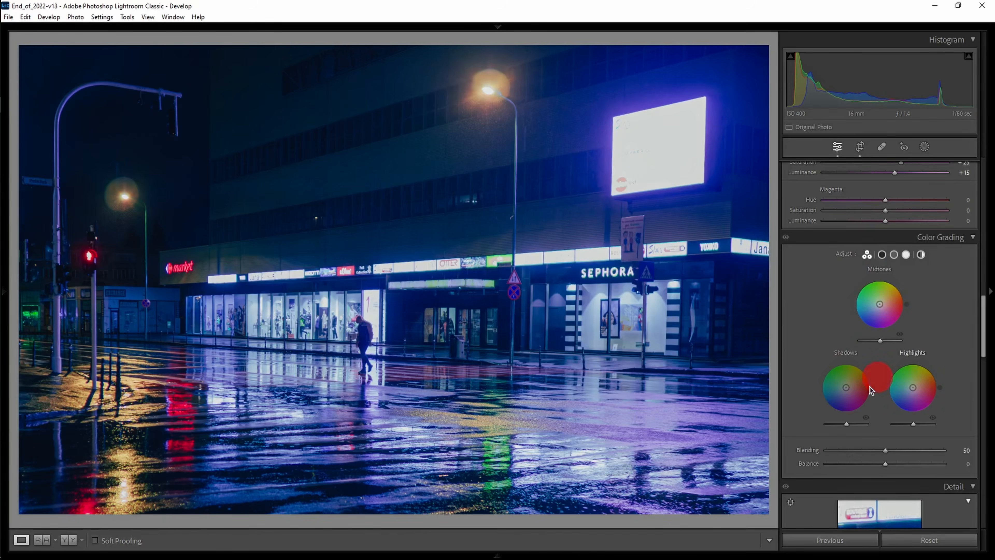
left_click(883, 256)
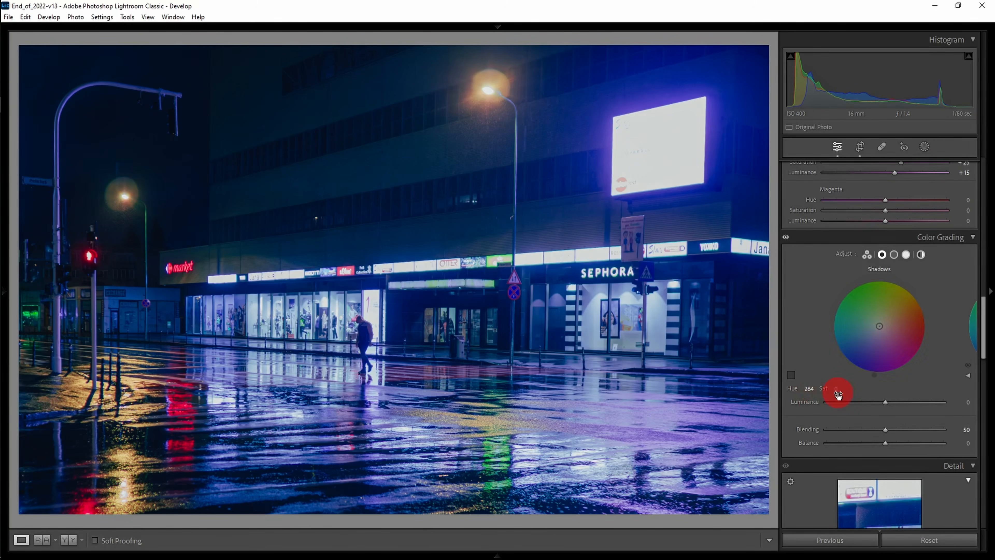
left_click_drag(839, 393, 890, 380)
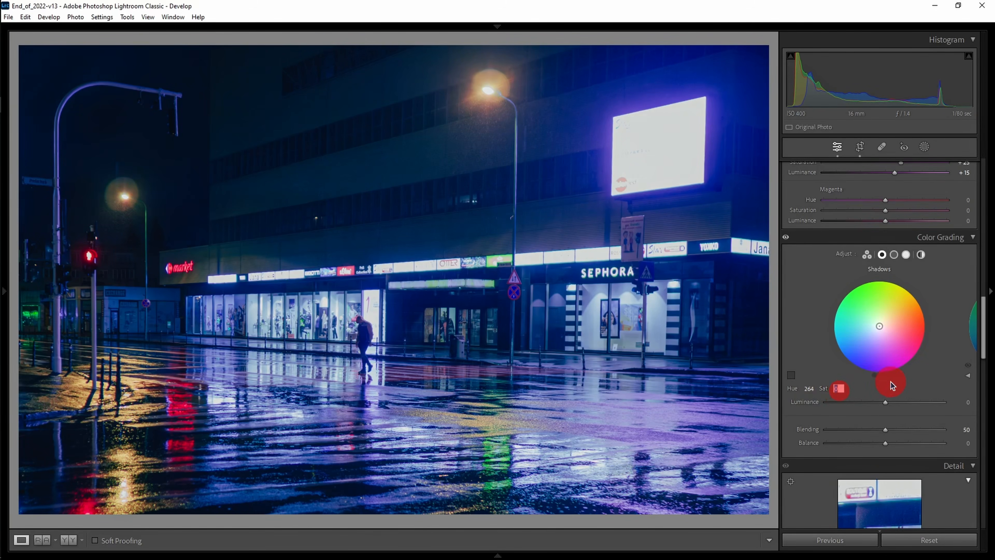
left_click(879, 403)
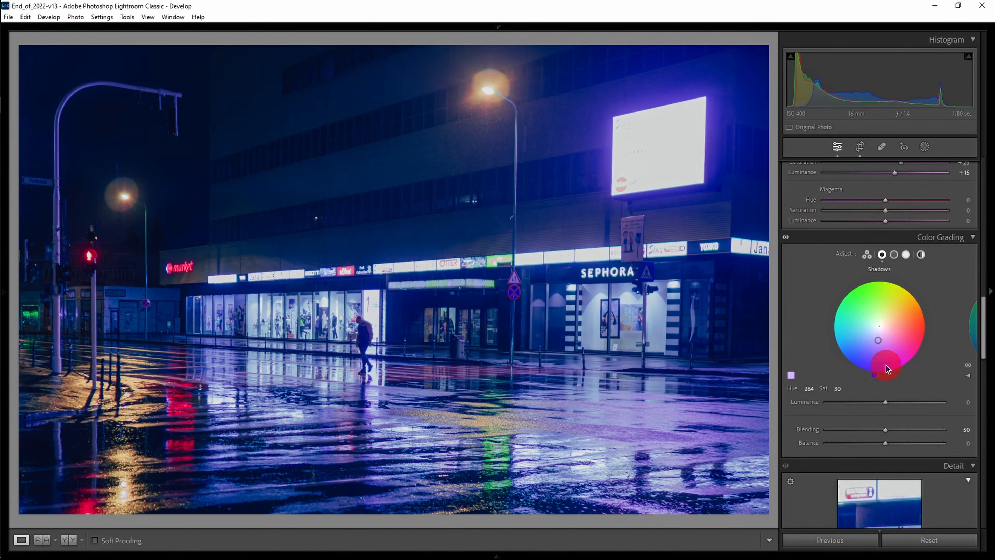
left_click_drag(885, 403, 855, 402)
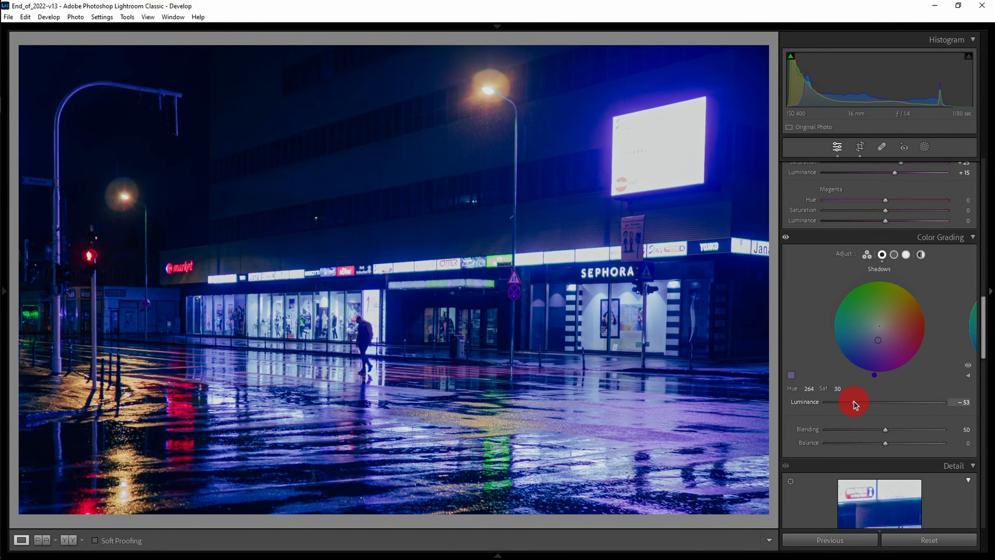
Color grade the midtones with hue 309, saturation 30 and luminance +29
left_click(895, 255)
left_click_drag(928, 326, 919, 355)
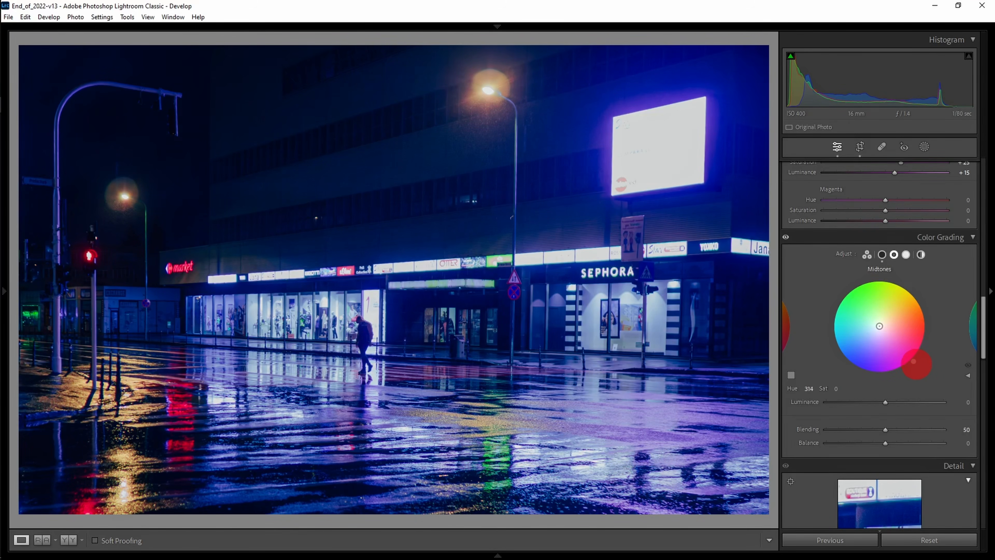
left_click_drag(914, 366, 927, 361)
left_click(839, 388)
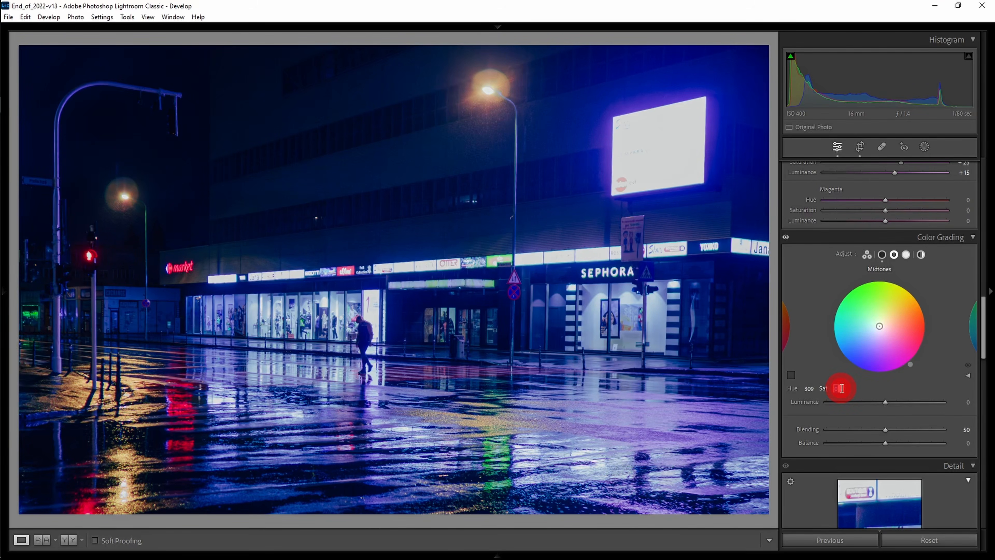
type("30")
key("Return")
left_click_drag(888, 404, 903, 403)
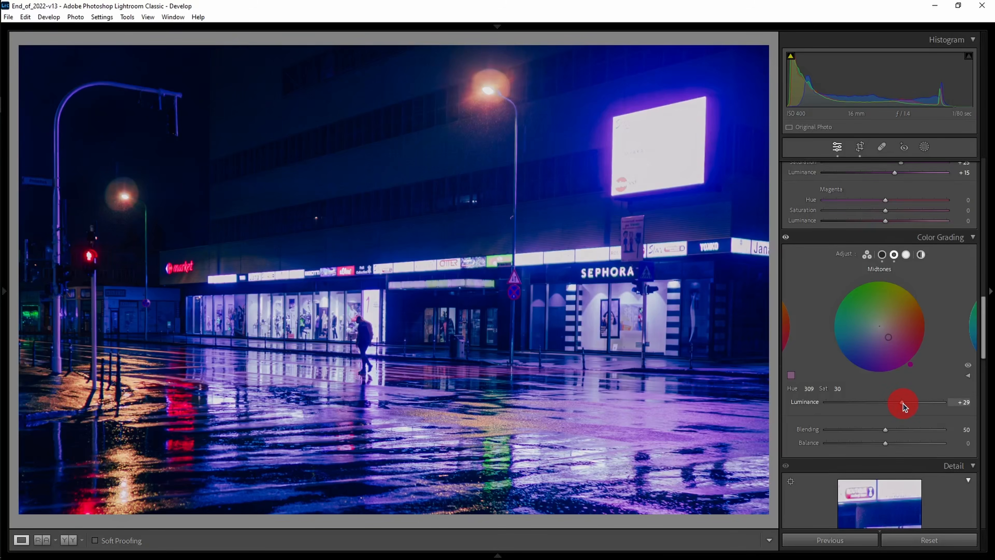
Color grade the highlights with hue 163, saturation 25 and luminance +30
left_click(907, 256)
left_click_drag(931, 325, 833, 312)
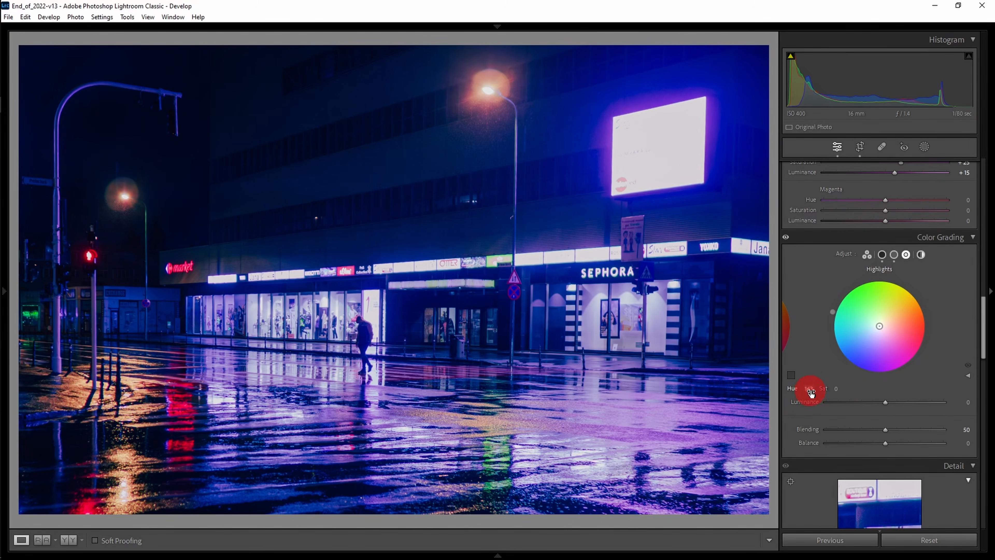
left_click(841, 392)
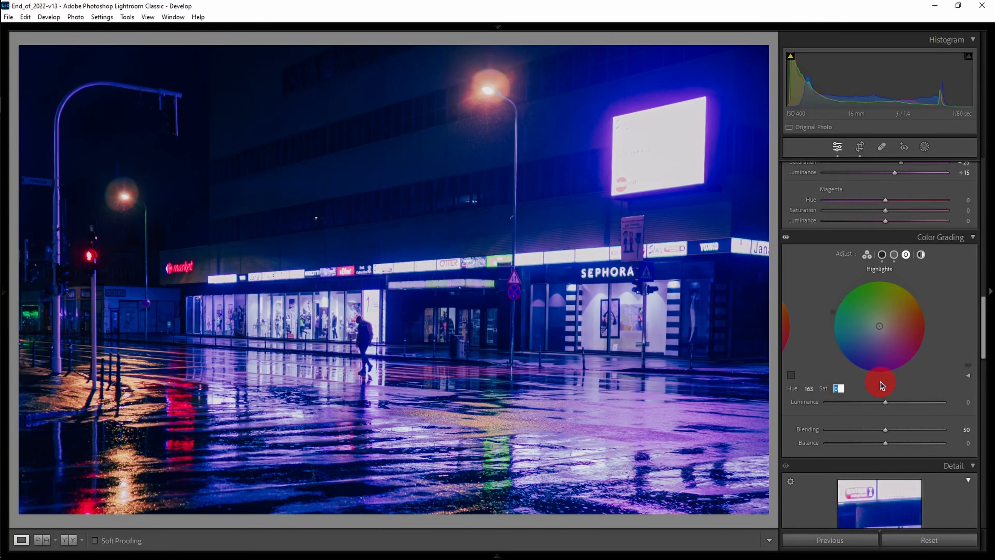
type("25")
left_click(887, 402)
left_click_drag(887, 402, 906, 402)
left_click(955, 406)
type("30")
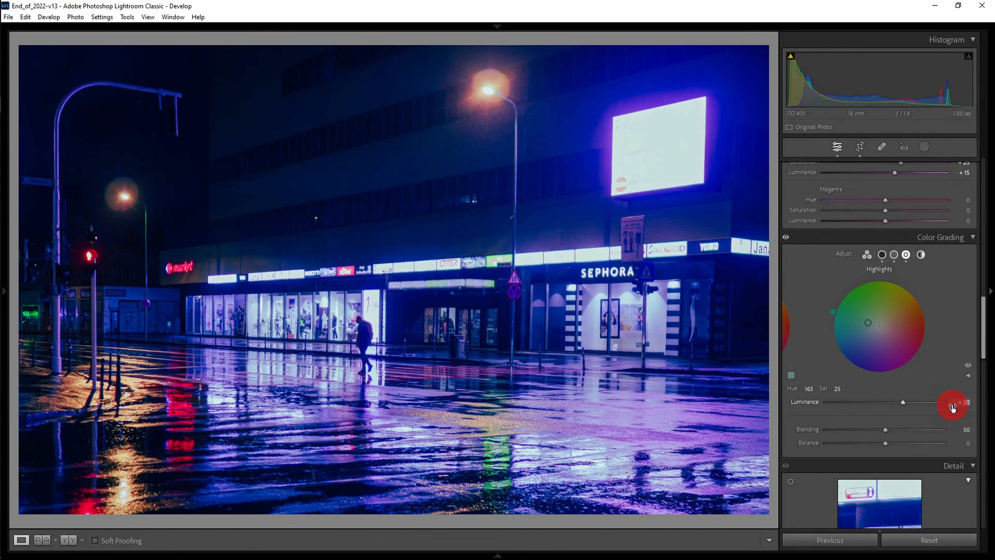
key("Return")
Set the color grading blending to 63 and adjust the balance, trying its extremes of +100 and -100
left_click(885, 430)
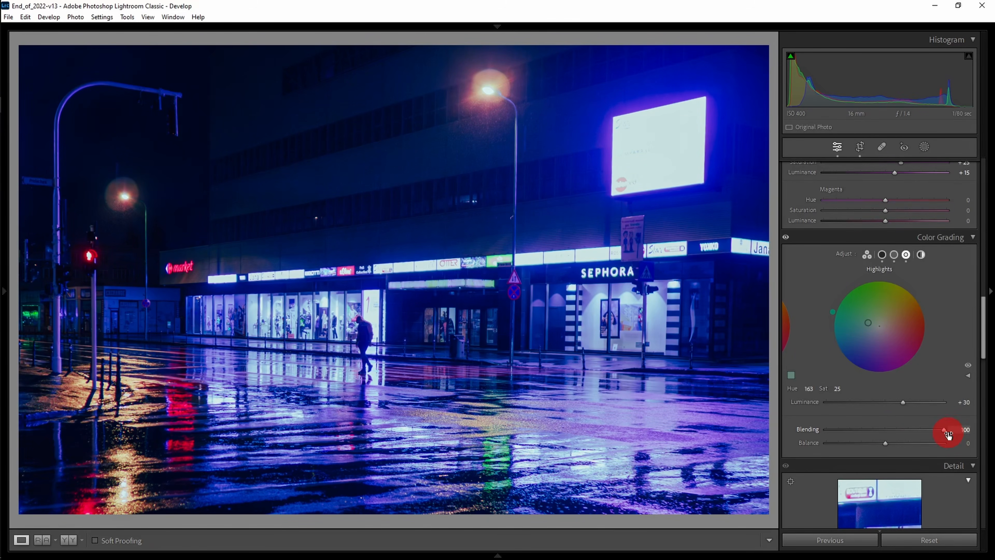
left_click_drag(944, 430, 818, 431)
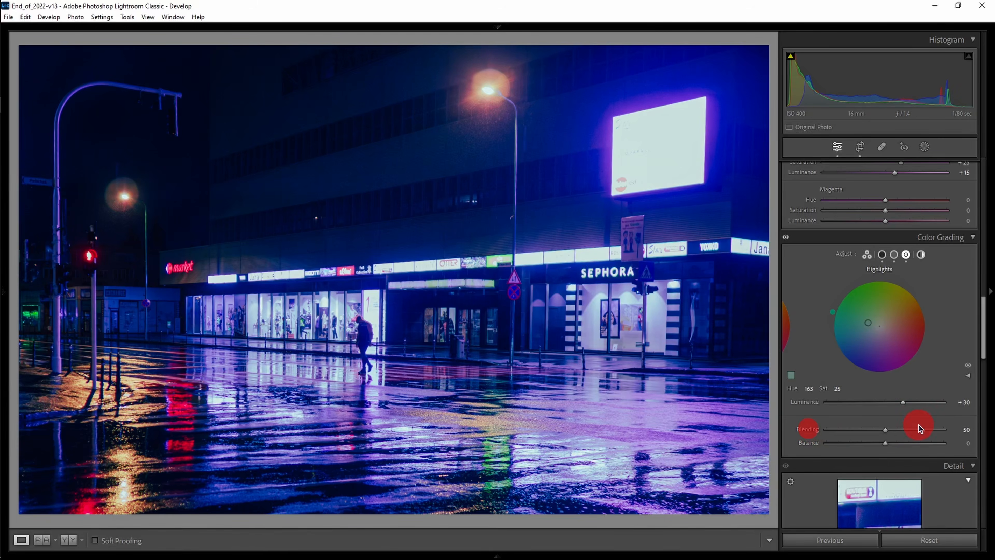
left_click_drag(883, 429, 897, 431)
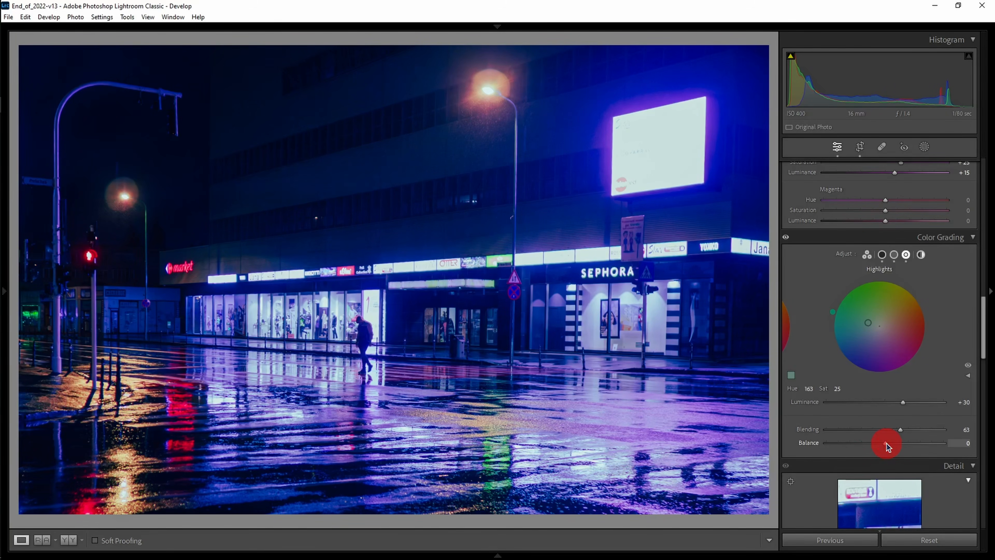
left_click_drag(886, 442, 960, 445)
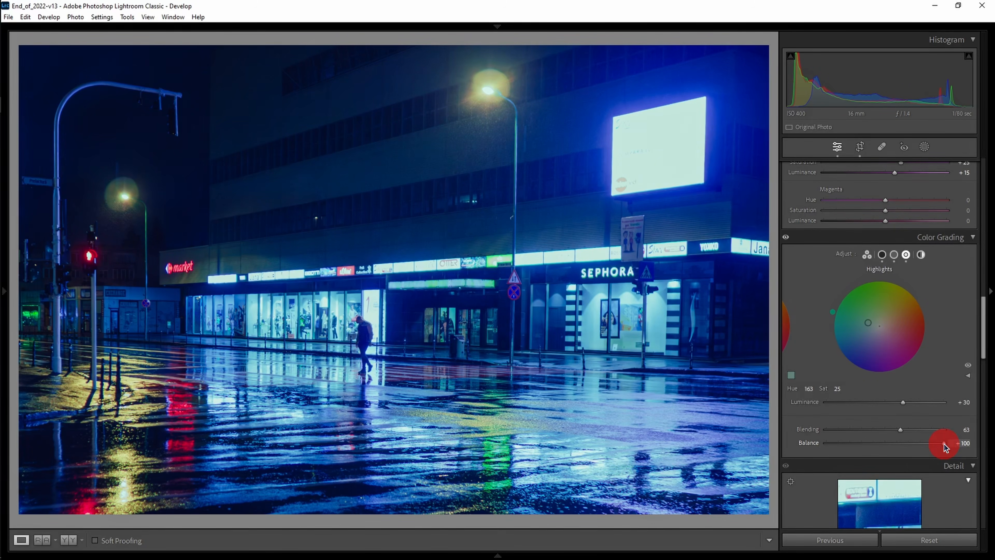
left_click_drag(943, 444, 816, 446)
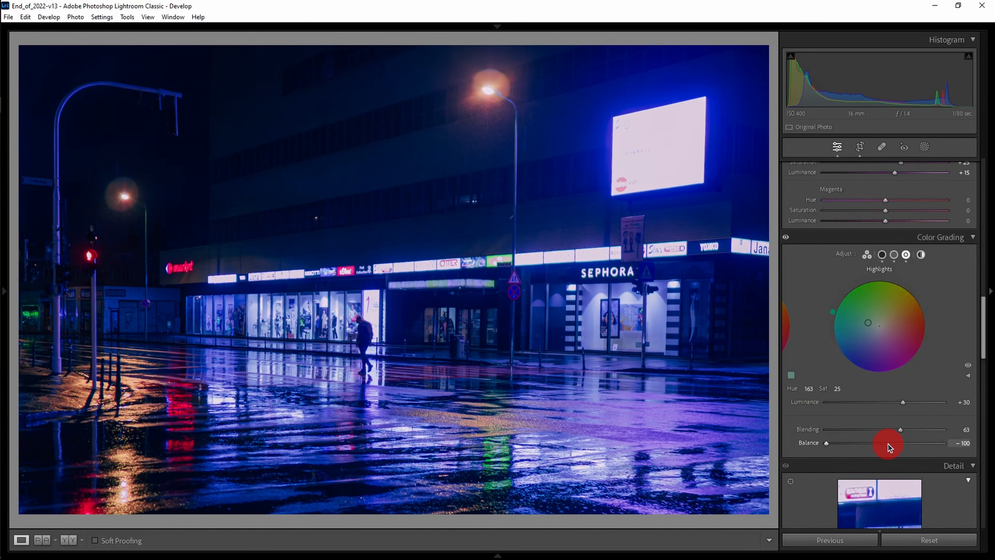
left_click(891, 443)
left_click_drag(891, 442, 948, 440)
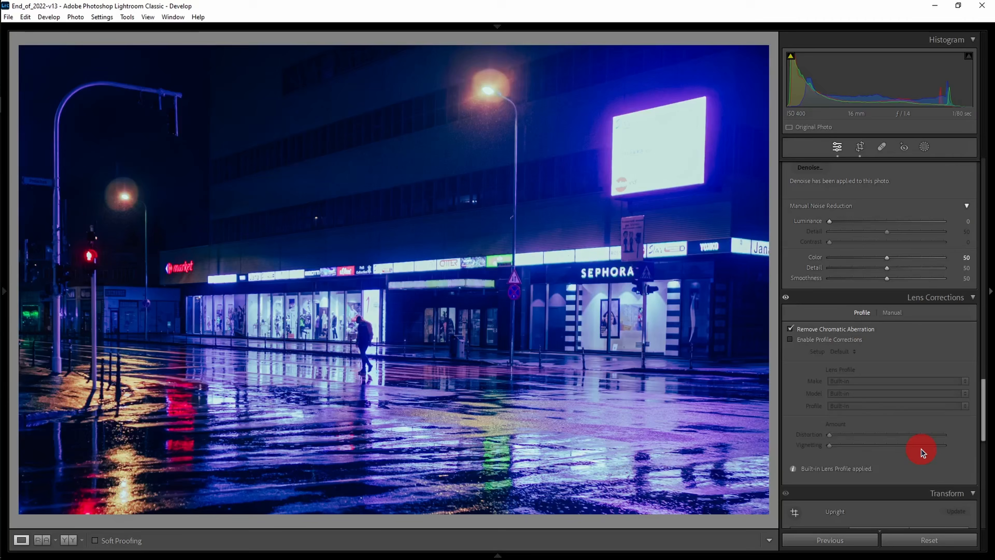
Try a blue hue of -66 in the color mixer and undo it
scroll(920, 449, "down", 3)
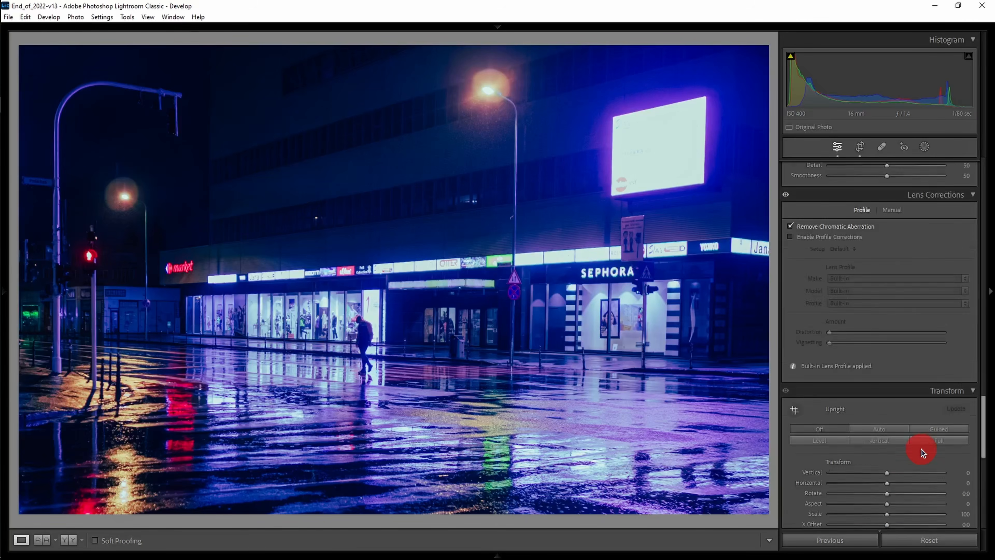
scroll(921, 449, "down", 5)
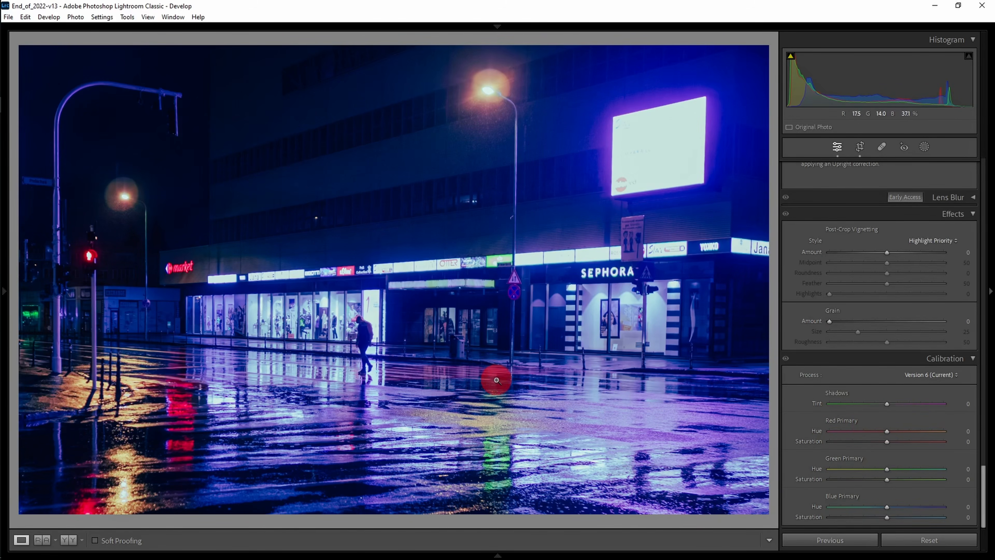
scroll(894, 357, "up", 3)
scroll(895, 357, "up", 10)
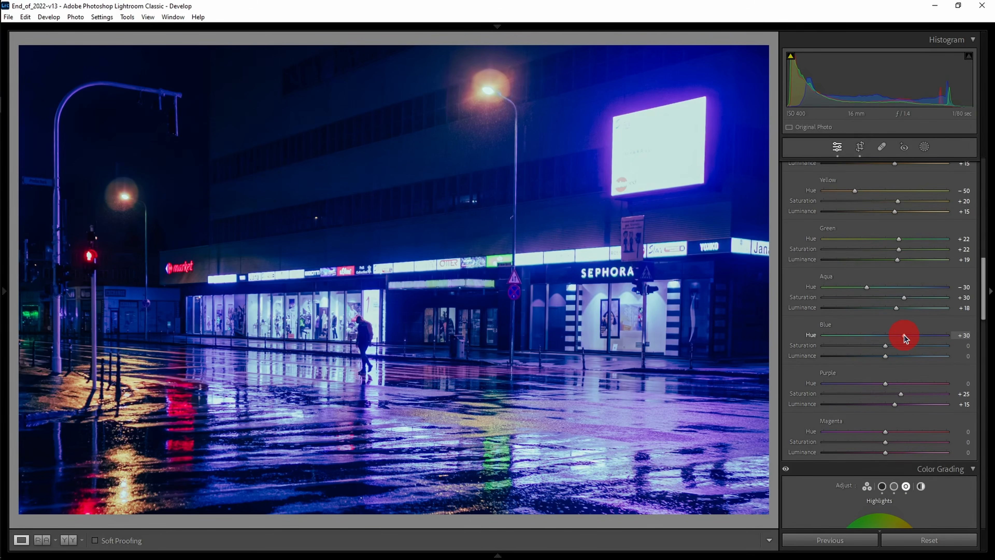
left_click_drag(904, 334, 843, 331)
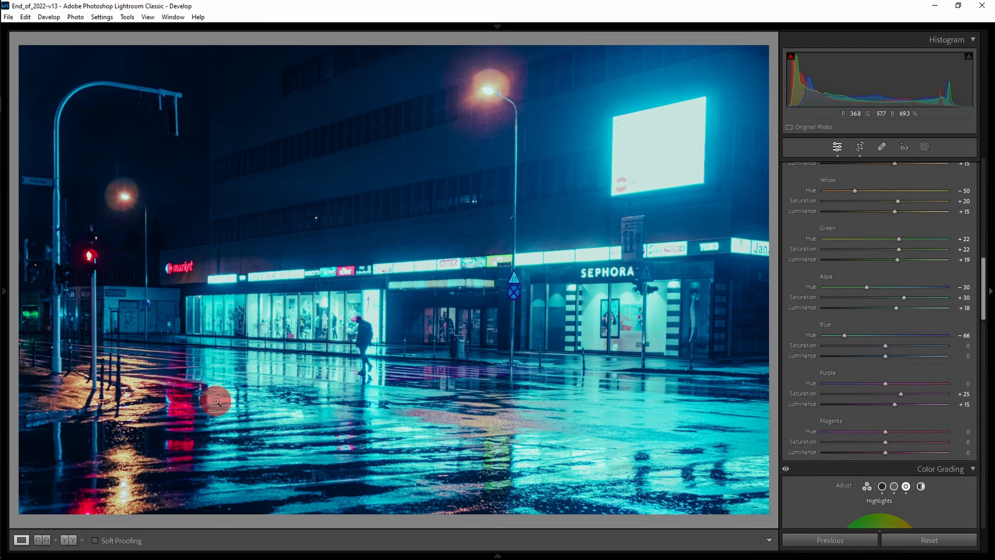
key("ctrl+z")
Calibrate the blue primary, comparing both hue extremes, to hue -34 and saturation +20
scroll(915, 401, "down", 15)
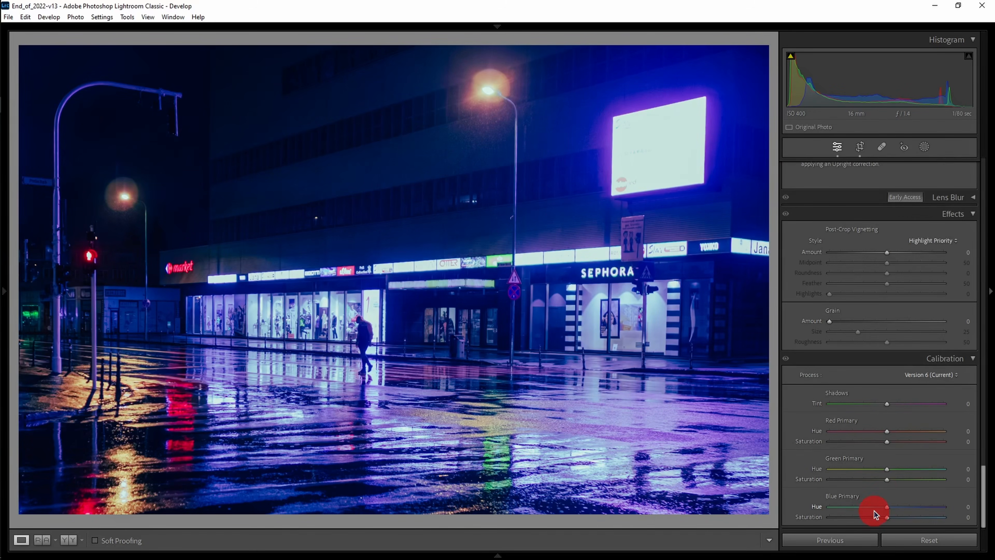
left_click_drag(885, 506, 836, 506)
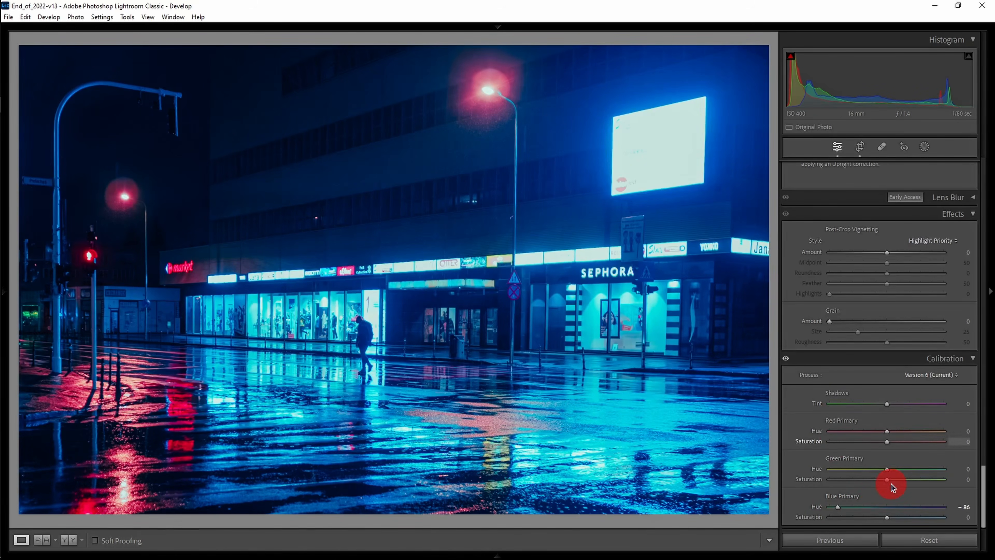
left_click_drag(929, 506, 964, 503)
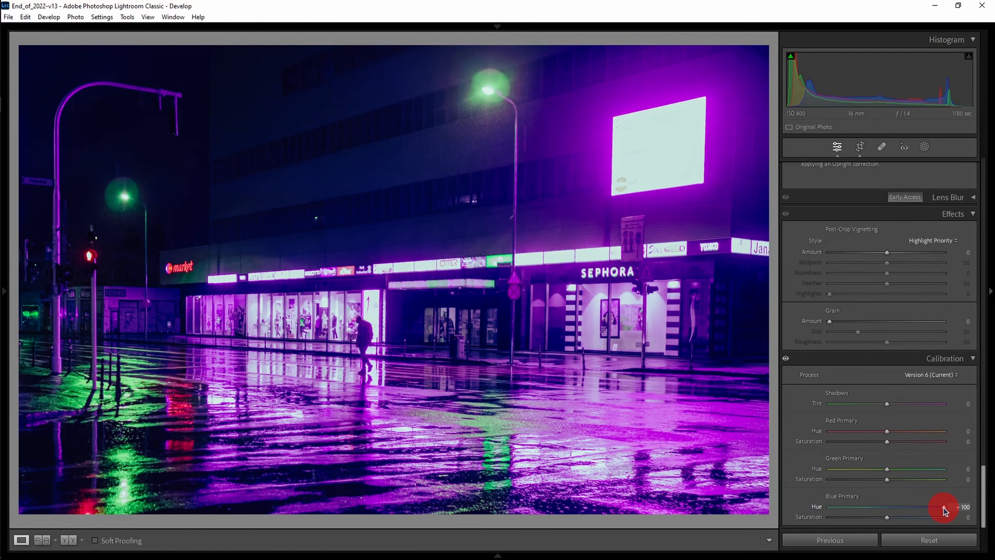
left_click_drag(943, 507, 867, 506)
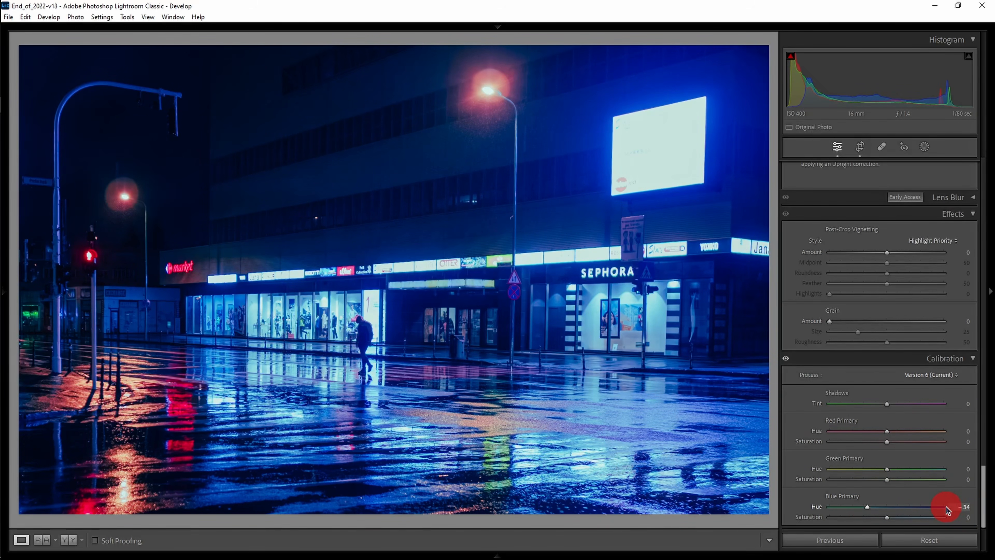
left_click(964, 518)
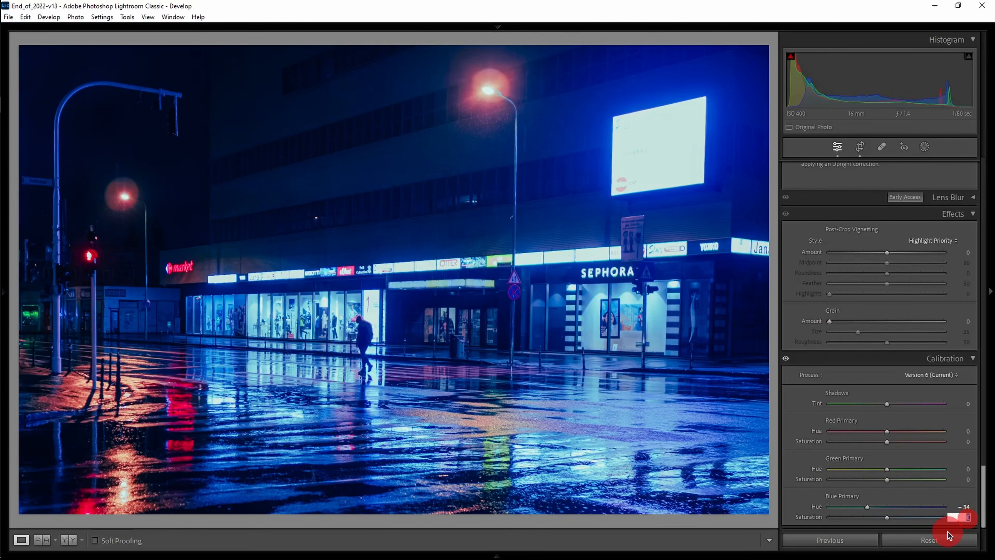
type("20")
key("Return")
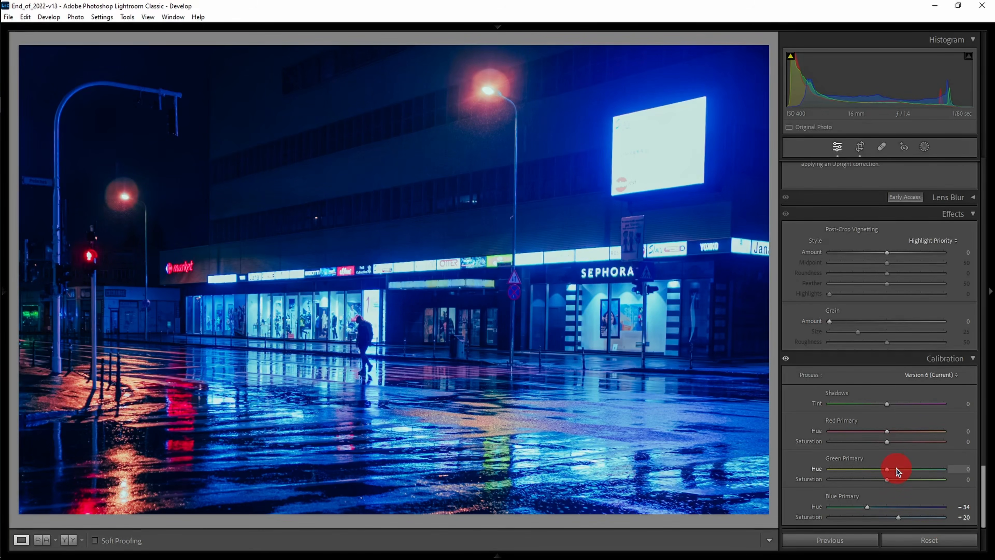
Calibrate the green primary to hue -26 and saturation +20
left_click_drag(886, 469, 871, 470)
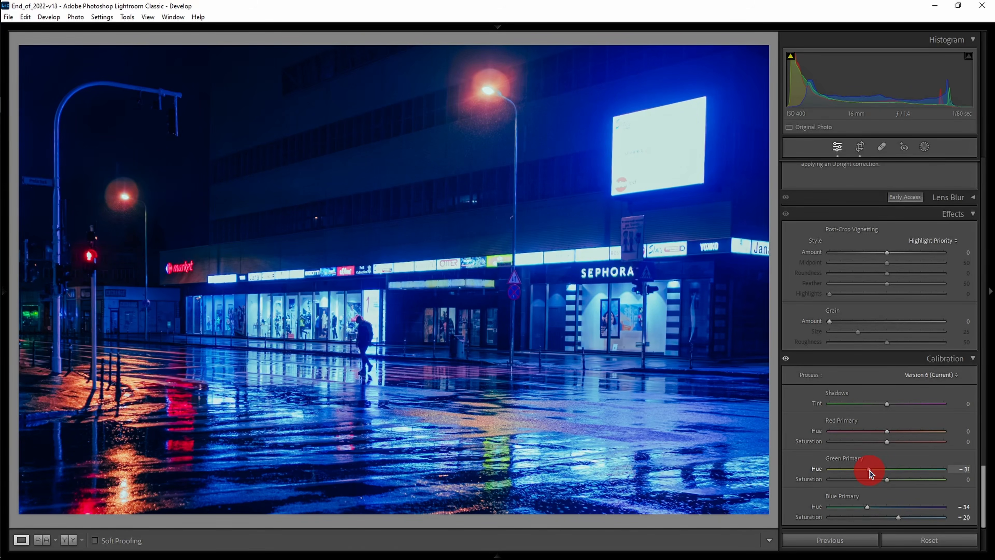
mouse_move(869, 470)
left_mouse_down()
mouse_move(881, 470)
mouse_move(871, 472)
left_mouse_up()
left_click(966, 479)
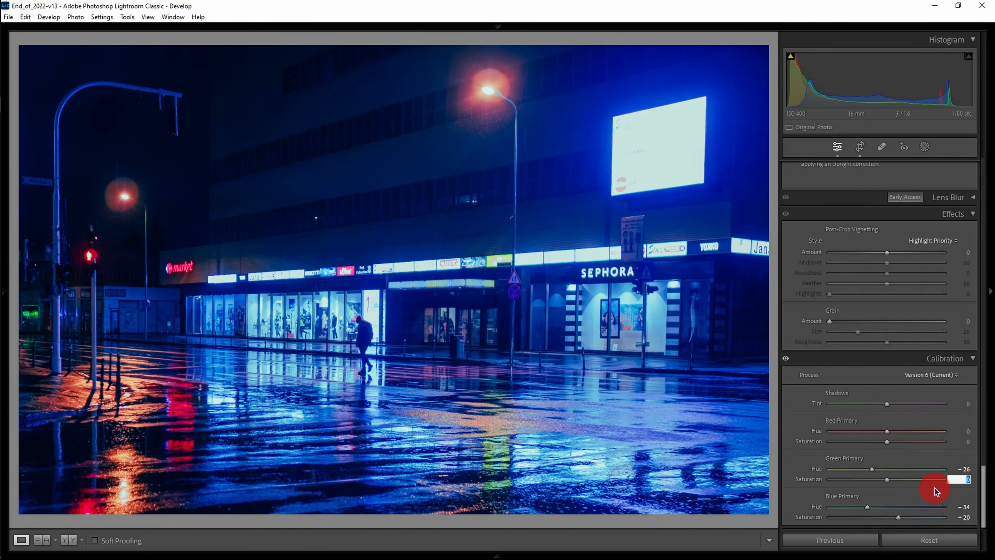
type("20")
key("Return")
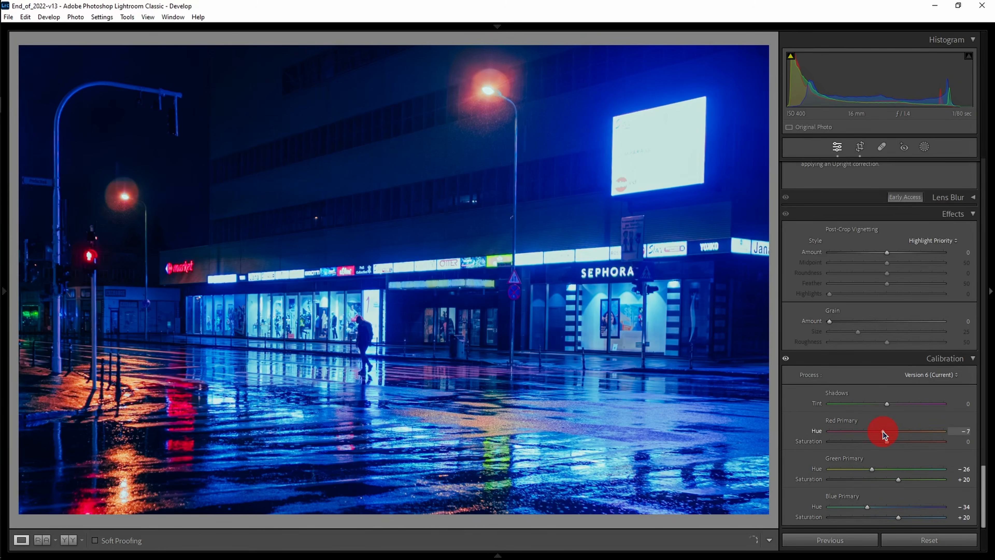
Calibrate the red primary to hue -10 and saturation +20
left_click_drag(881, 432, 880, 431)
left_click(967, 441)
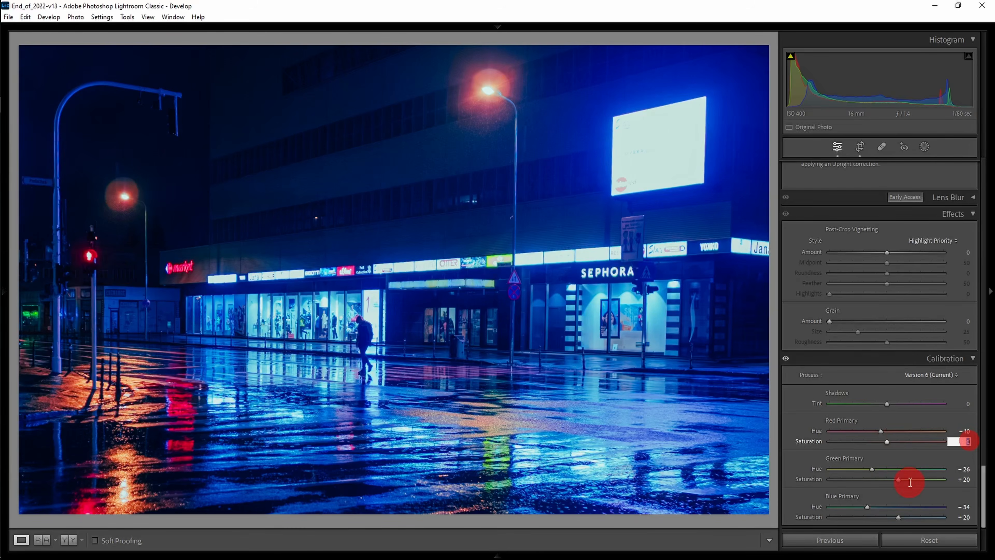
type("20")
key("Return")
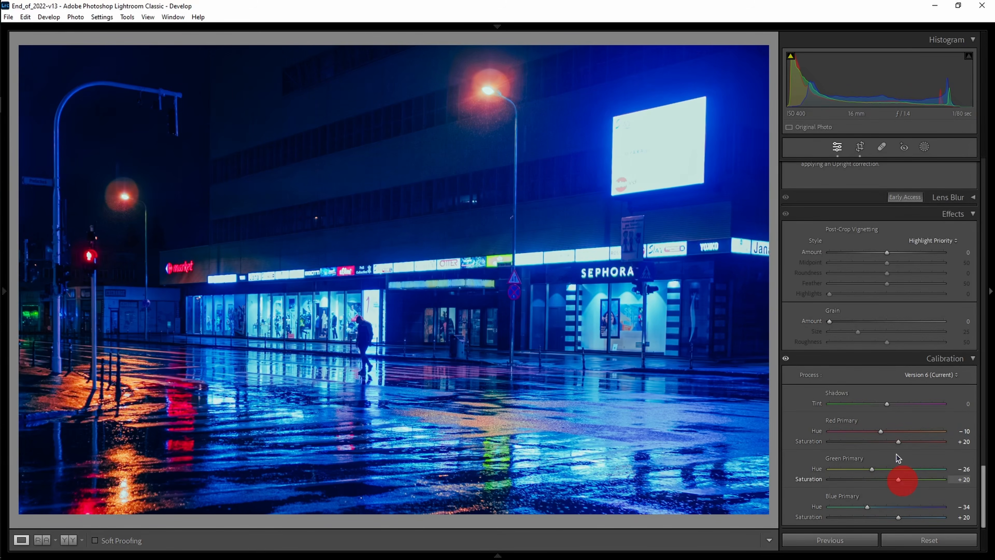
left_click(528, 372)
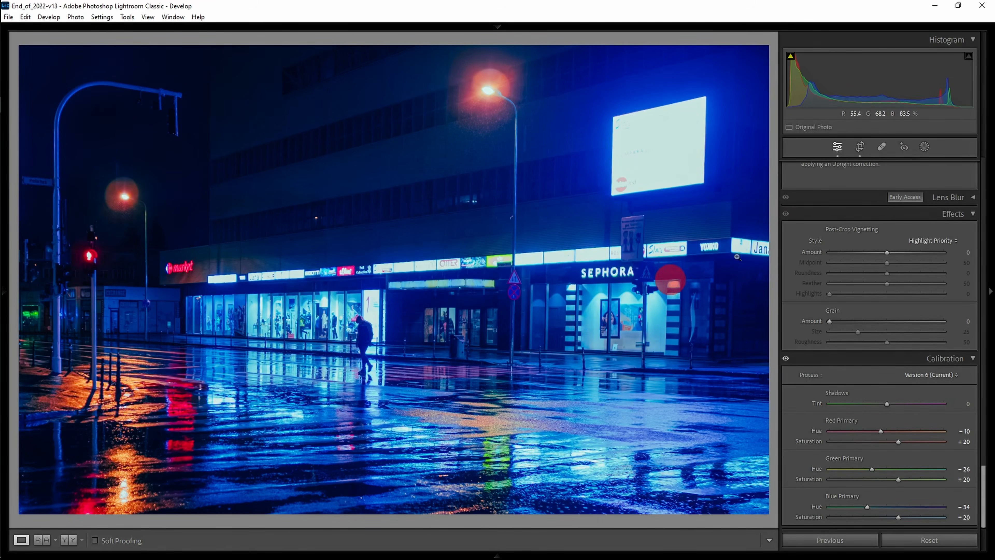
Create a mask covering the photo's background and set its clarity to -54, checking the -100 extreme as well
left_click(925, 148)
left_click(931, 195)
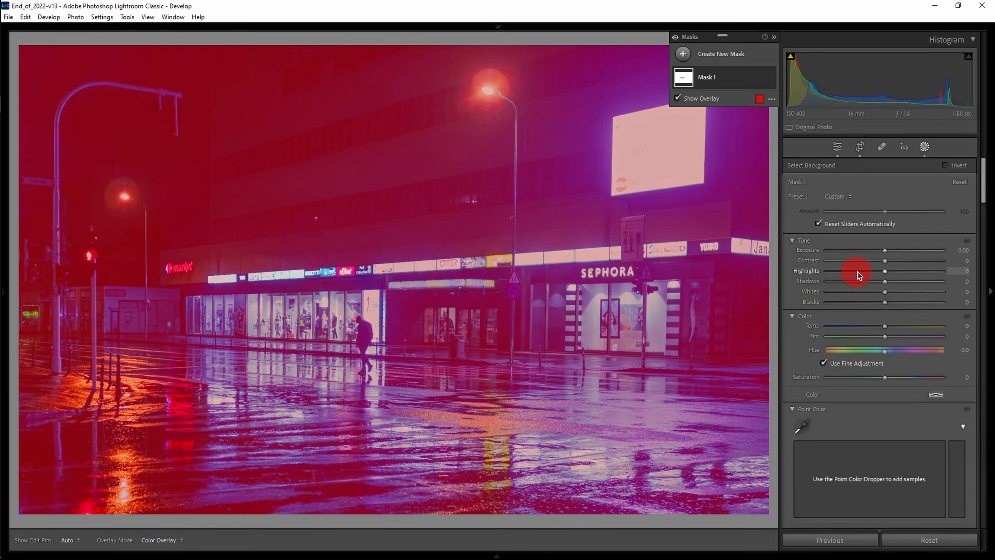
scroll(857, 272, "down", 10)
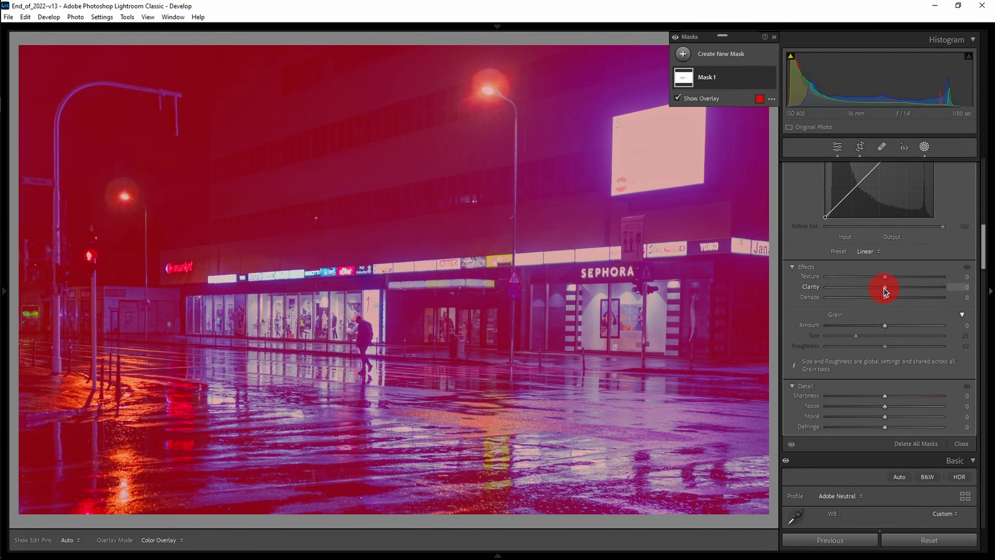
left_click_drag(884, 287, 823, 287)
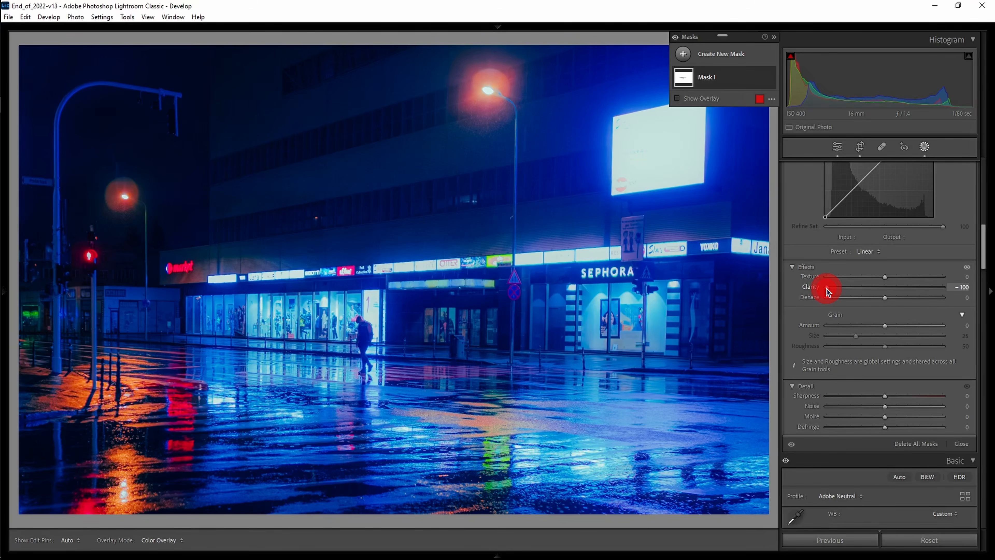
left_click_drag(827, 289, 862, 290)
left_click(959, 287)
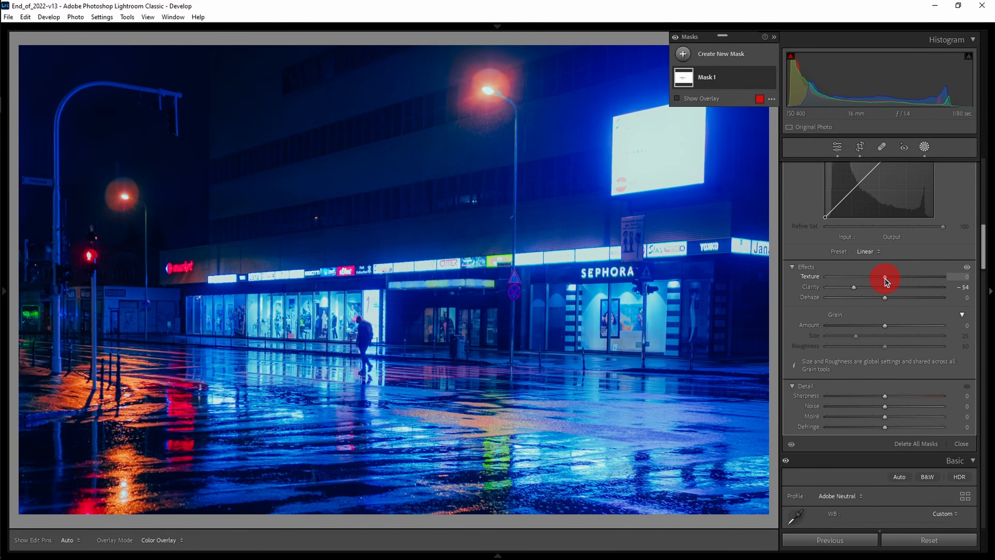
Try a texture of -63 on the background mask, settle on texture -10 and lower its dehaze
left_click_drag(884, 278, 851, 279)
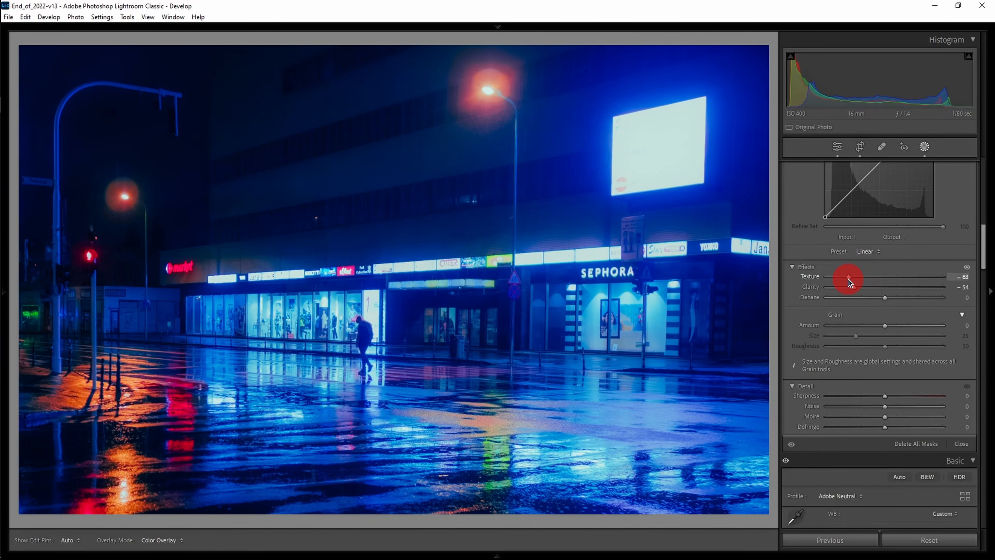
left_click_drag(848, 278, 848, 278)
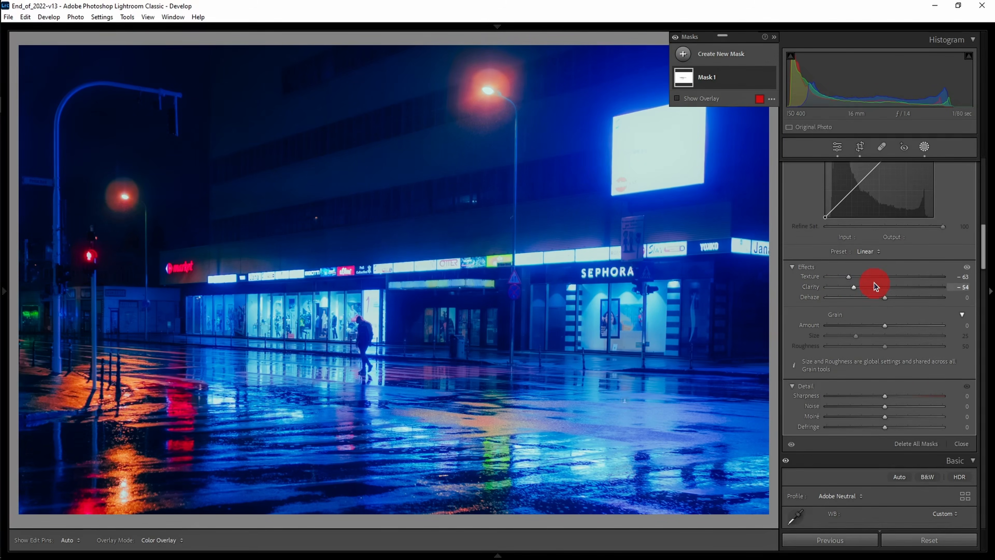
left_click_drag(872, 277, 879, 276)
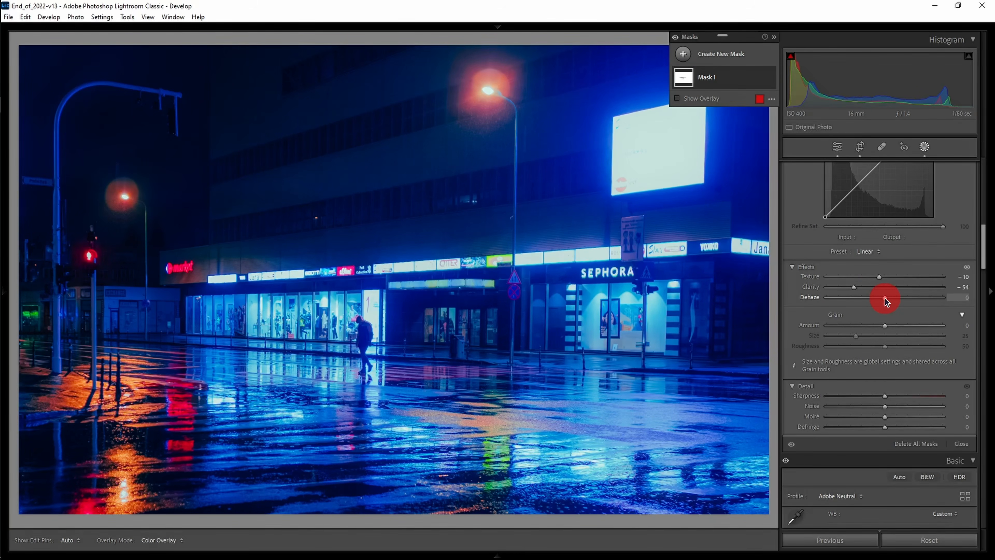
left_click_drag(884, 298, 852, 296)
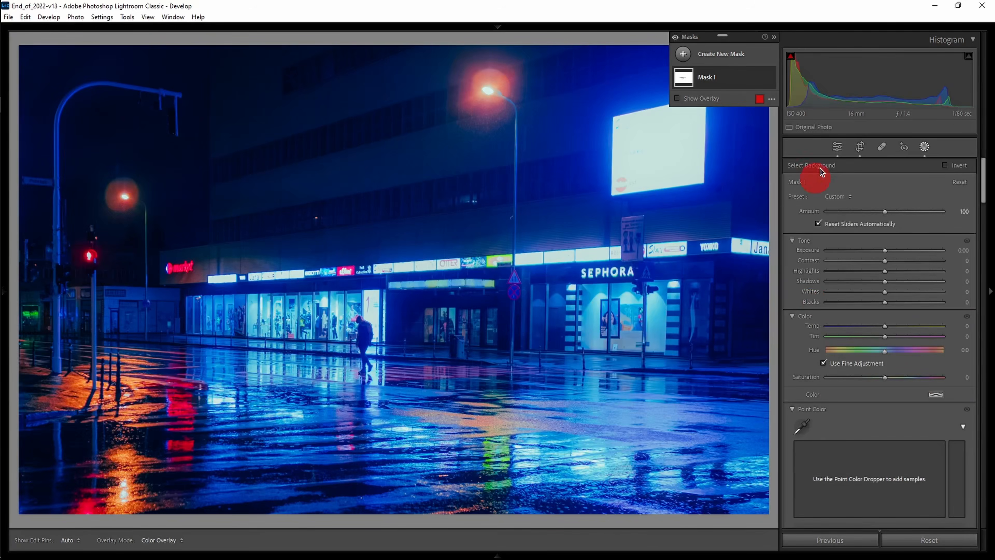
Compare the photo with and without the background mask, leaving the mask hidden
left_click(769, 78)
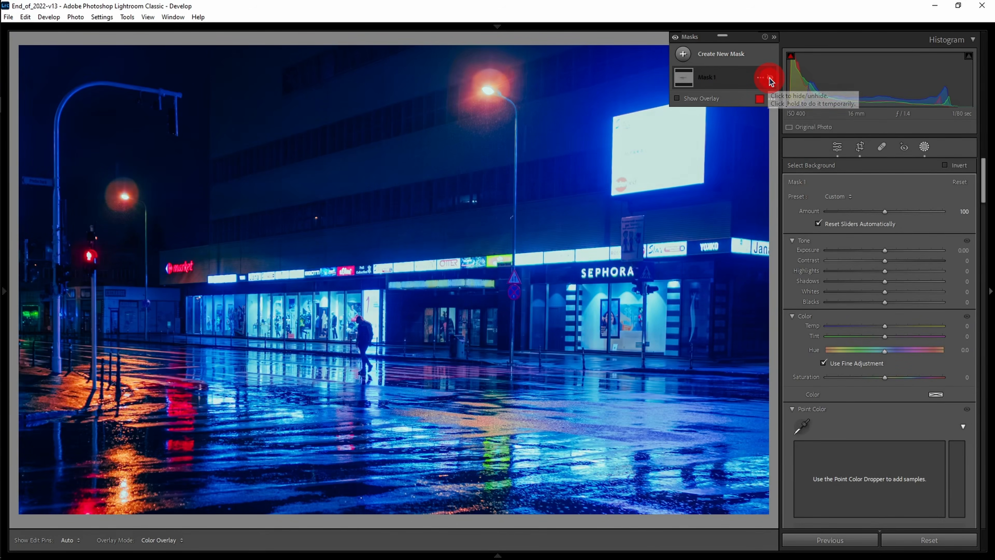
left_click(770, 79)
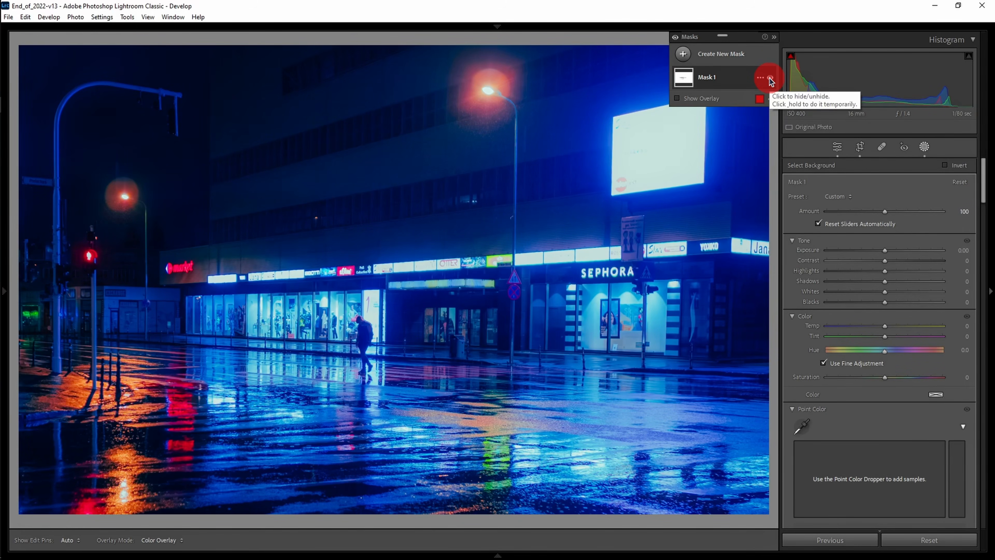
left_click(770, 77)
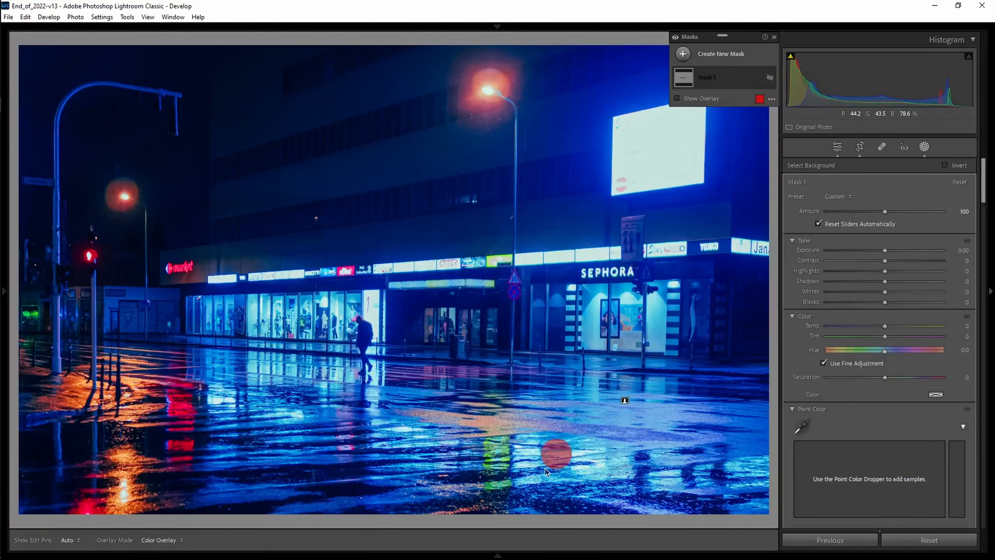
Create a virtual copy of Before_Raw-Enhanced-NR.dng and select that copy in the filmstrip
right_click(58, 525)
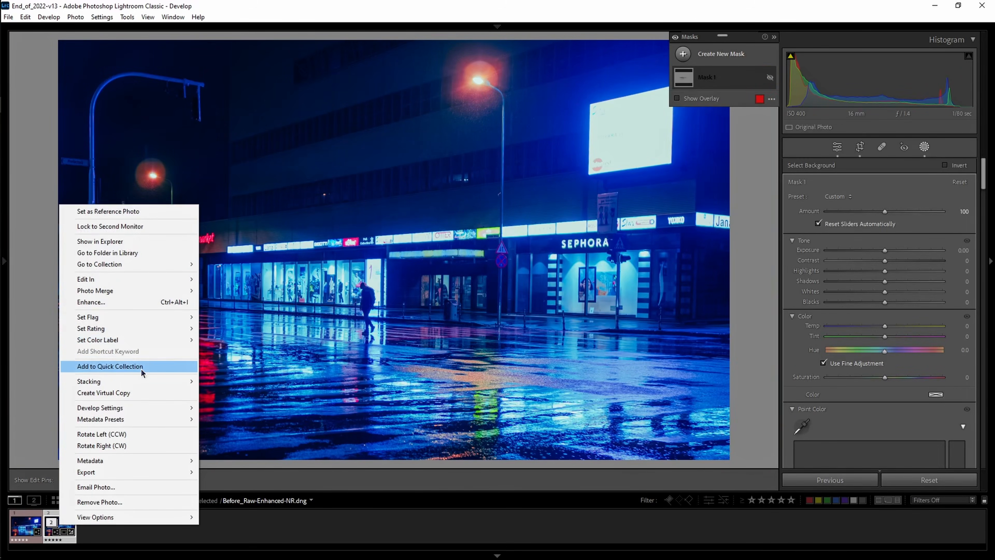
left_click(141, 393)
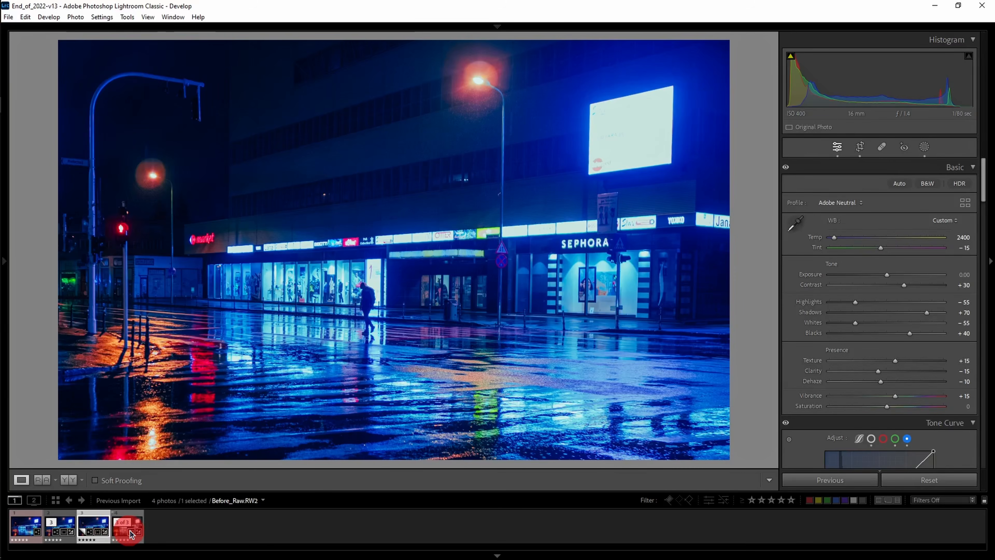
left_click(105, 534)
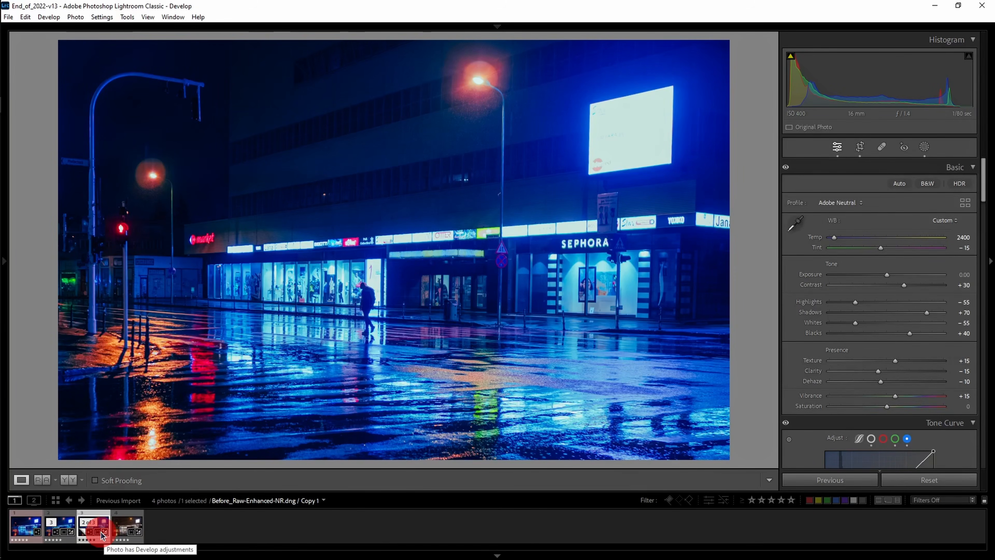
left_click(96, 531)
Open the virtual copy for editing in Adobe Photoshop 2024
right_click(96, 531)
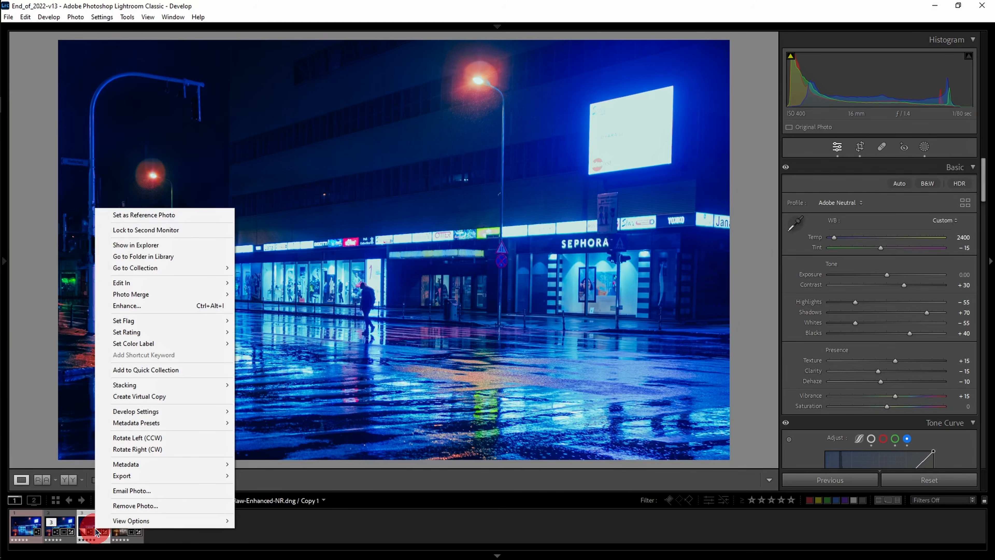
mouse_move(189, 288)
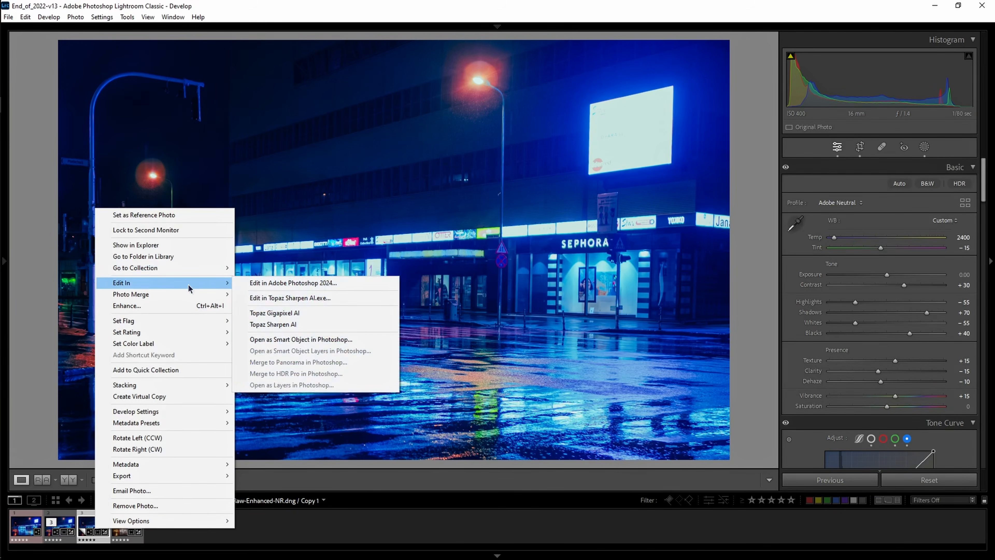
left_click(293, 283)
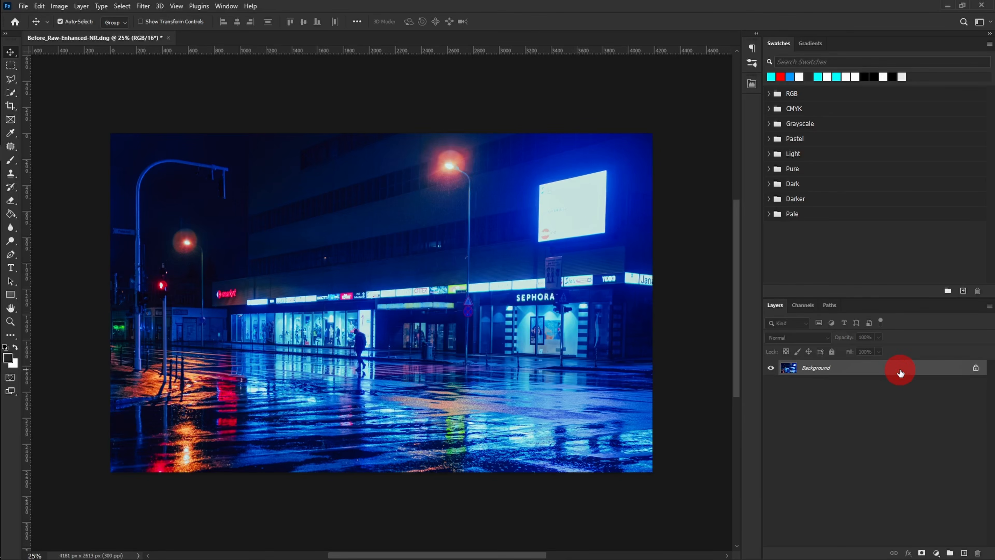
Duplicate the Background layer and apply a High Pass filter with a 35-pixel radius to the duplicate
key("ctrl+j")
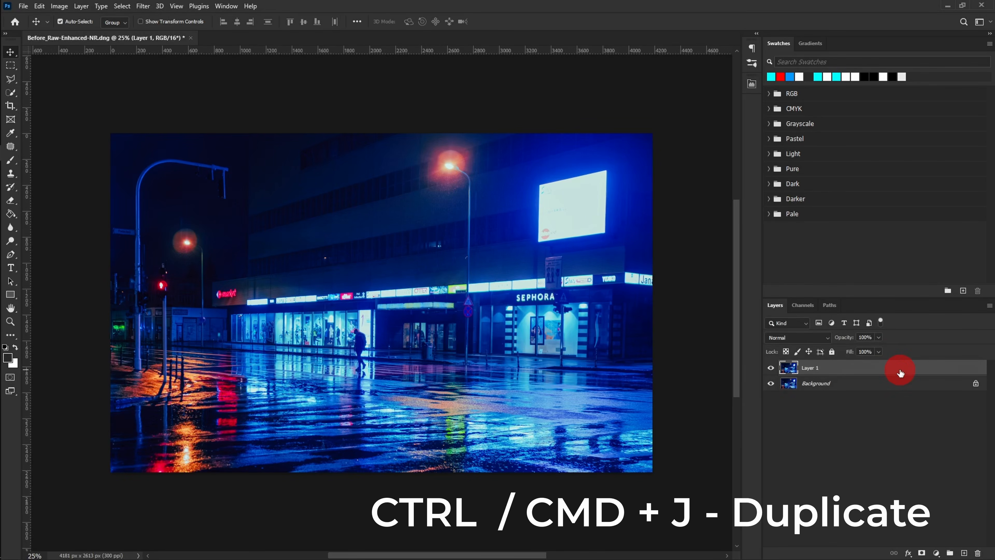
left_click(143, 6)
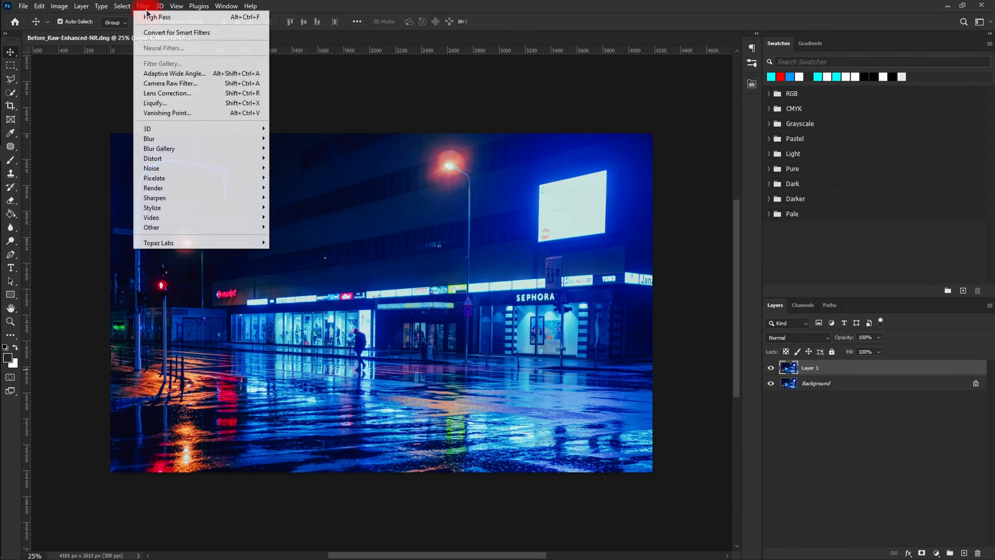
mouse_move(201, 197)
left_click(288, 237)
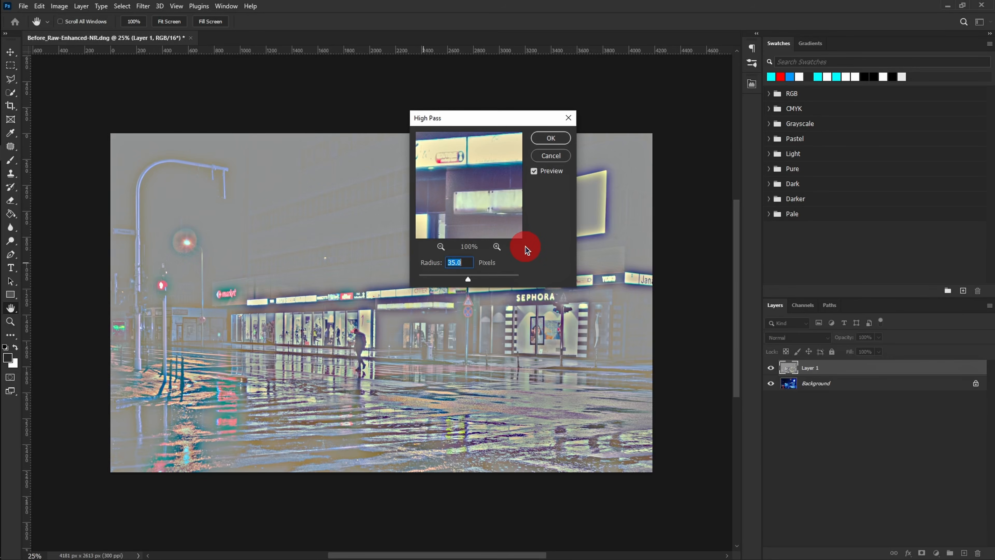
left_click(548, 139)
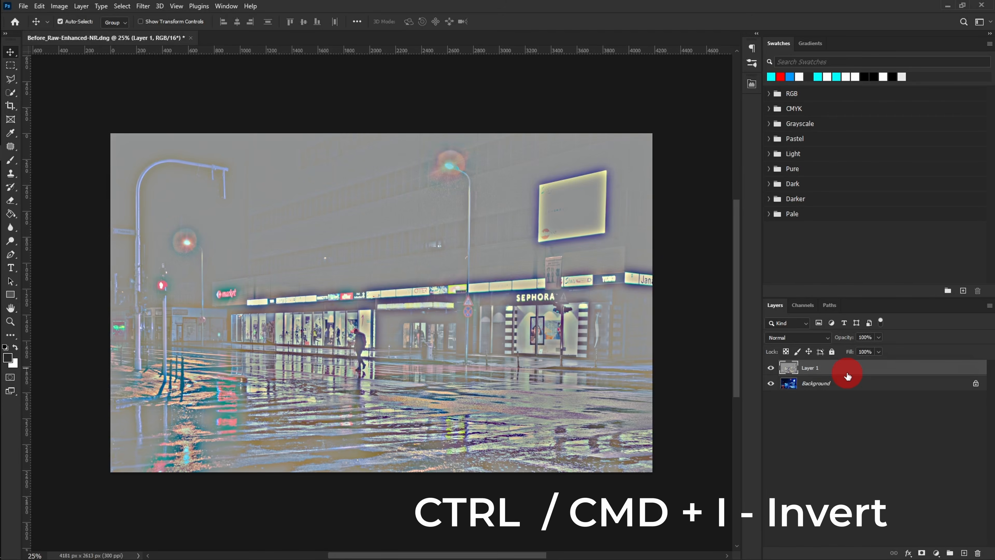
Invert the High Pass layer and blend it as Soft Light at 65% opacity for a soft glow
key("ctrl+i")
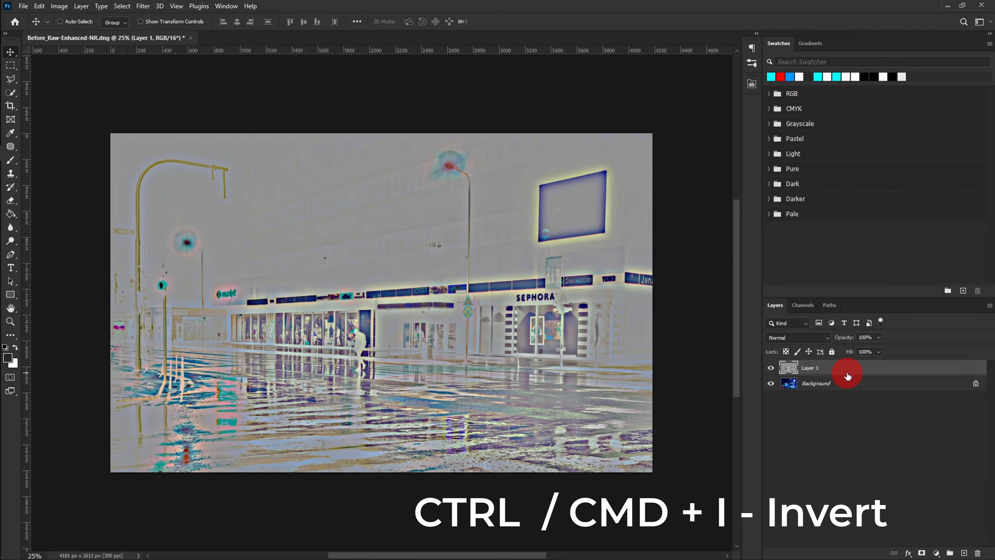
left_click(795, 338)
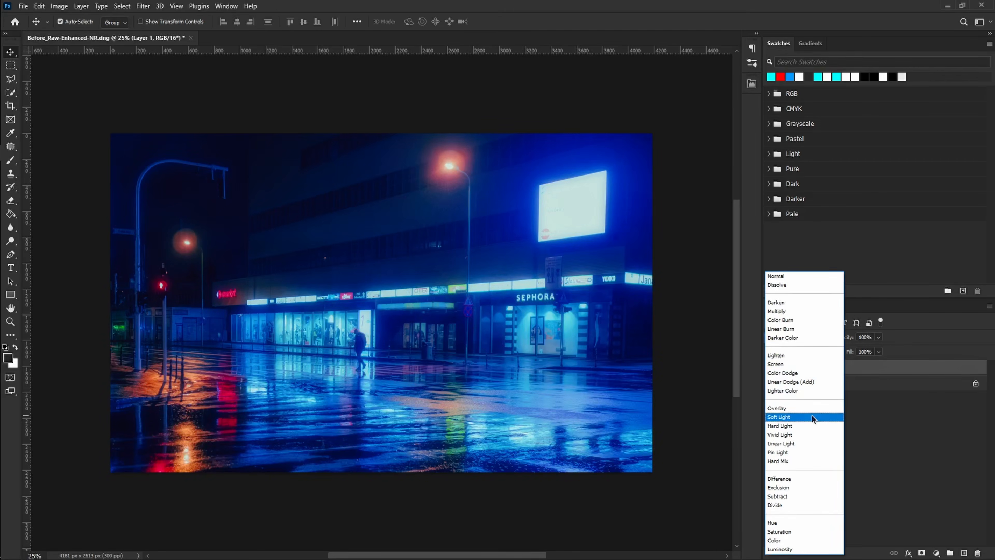
left_click(811, 416)
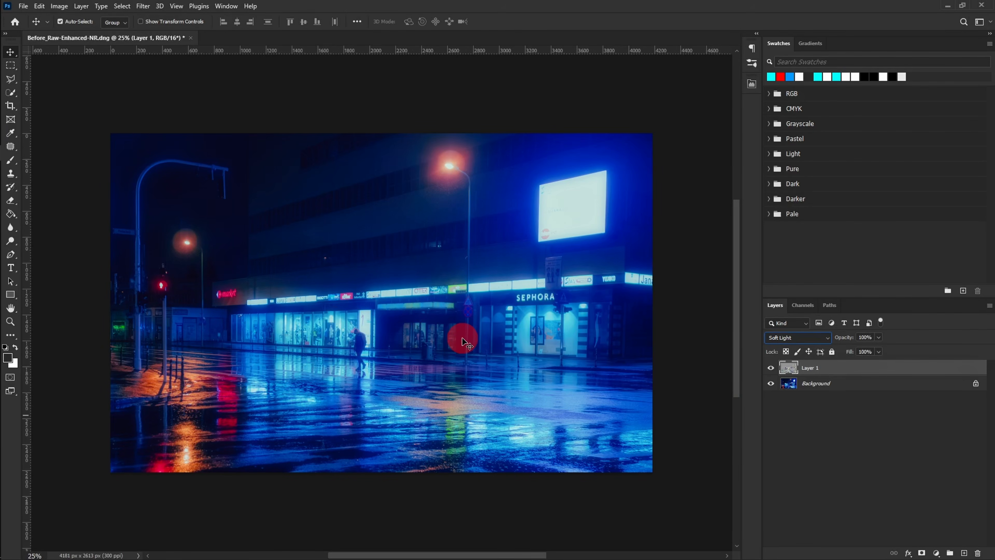
left_click(871, 338)
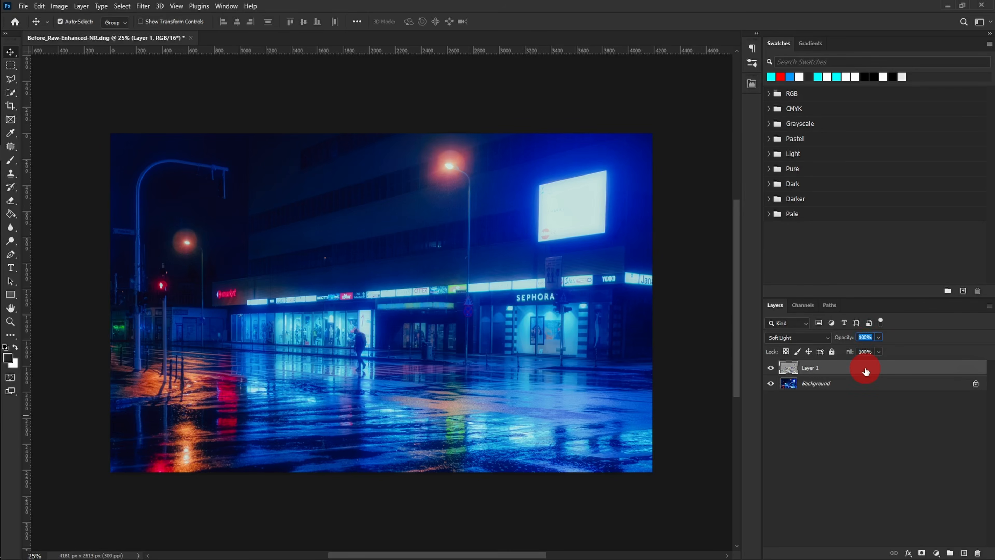
type("65")
key("Return")
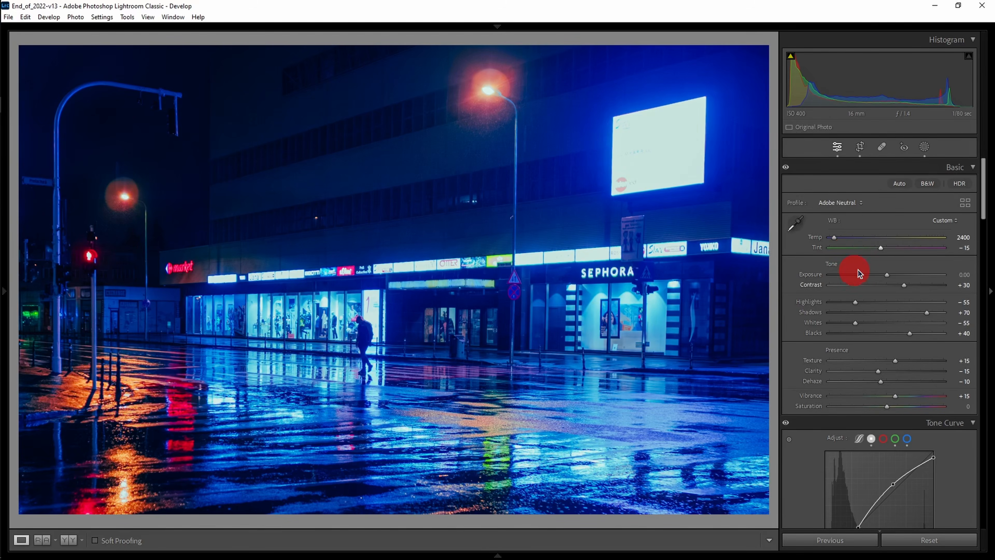
Switch back to Lightroom Classic and shift the white balance to temperature 4534 and tint -116
mouse_move(836, 239)
left_mouse_down()
mouse_move(875, 247)
mouse_move(834, 238)
left_mouse_up()
double_click(860, 238)
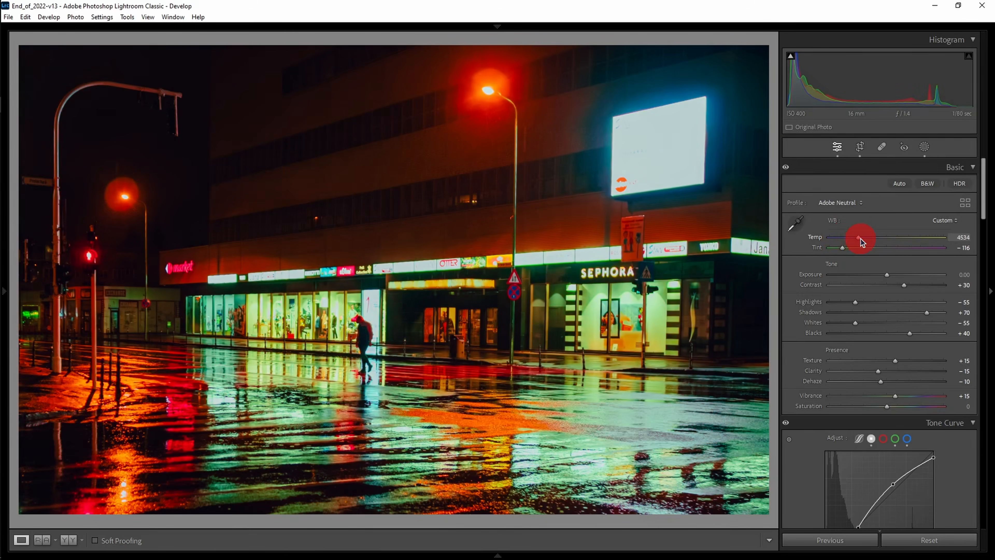
double_click(866, 302)
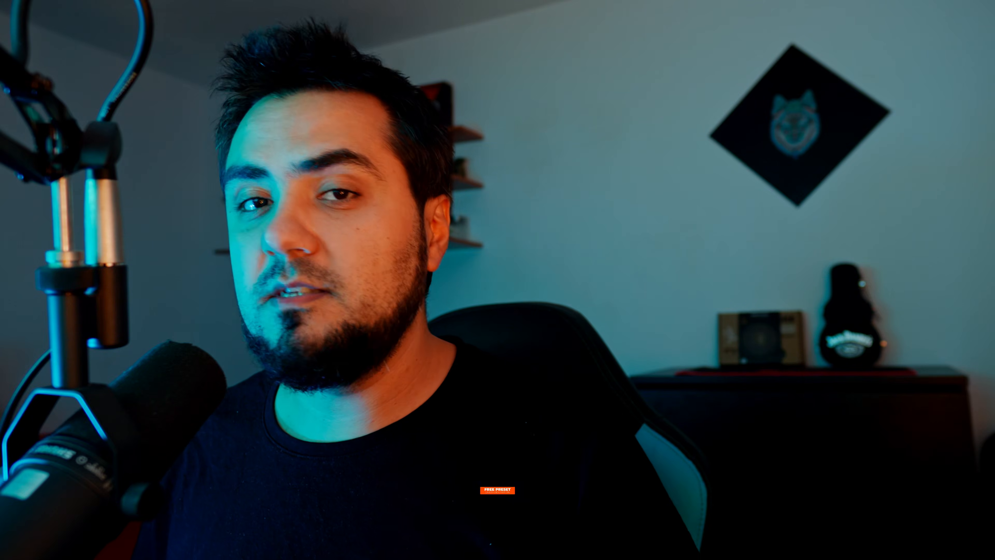